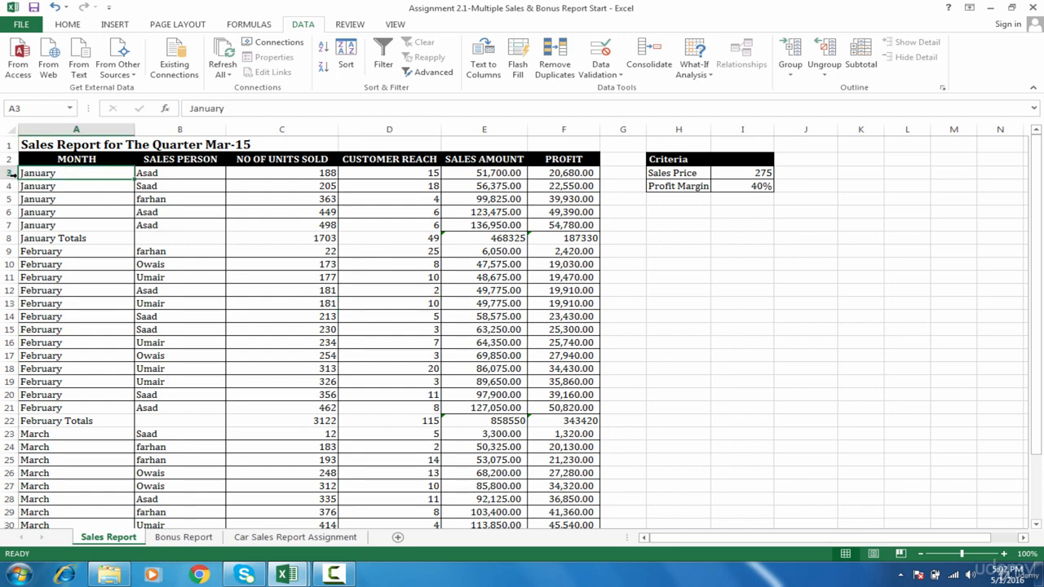
# Hide rows 3 to 7, the January detail rows of the Sales Report sheet.
pyautogui.moveTo(9, 173); pyautogui.dragTo(9, 228)
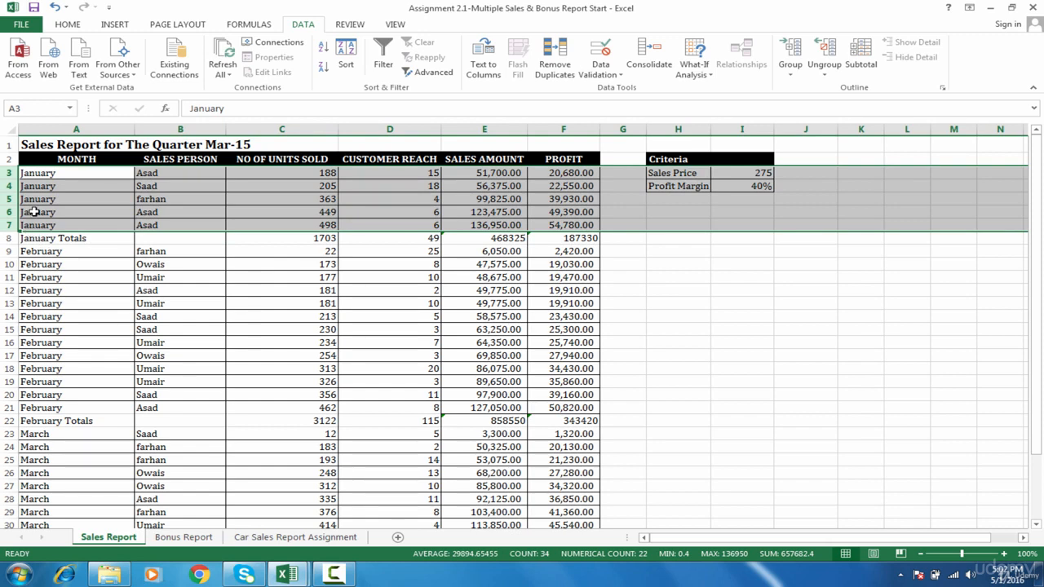
pyautogui.click(81, 239)
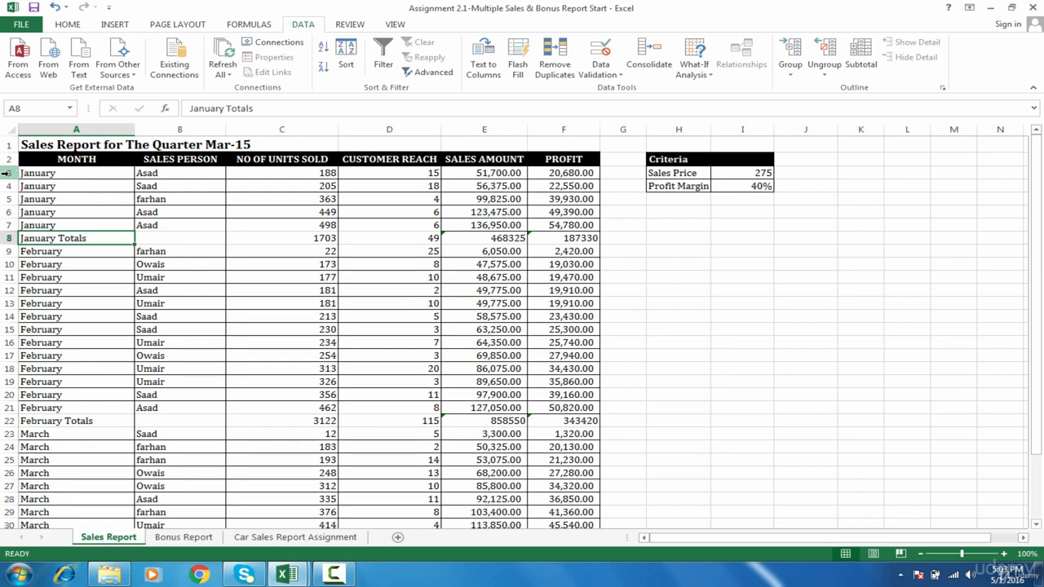
pyautogui.moveTo(6, 173); pyautogui.dragTo(7, 225)
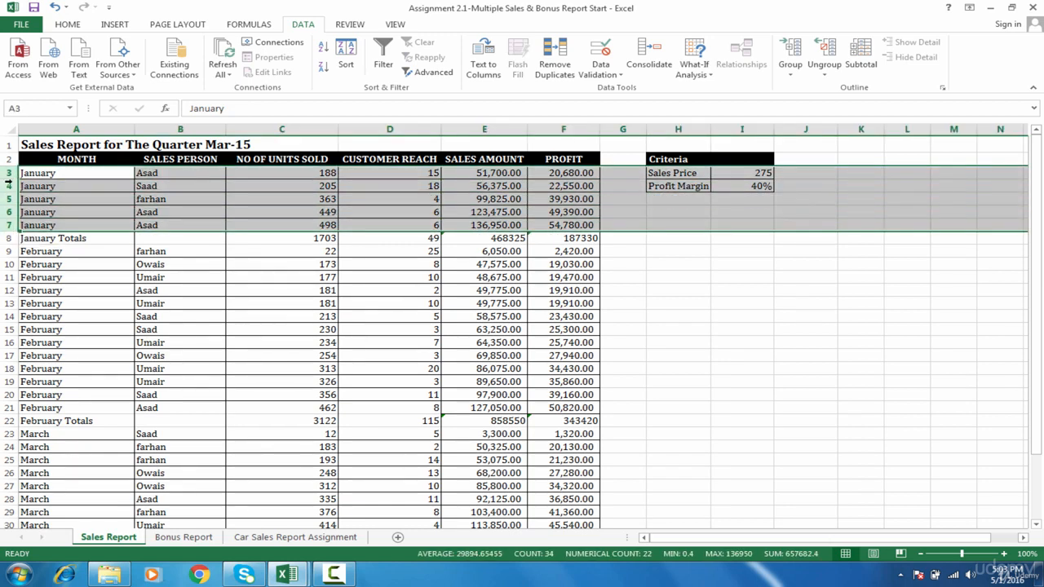
pyautogui.rightClick(5, 185)
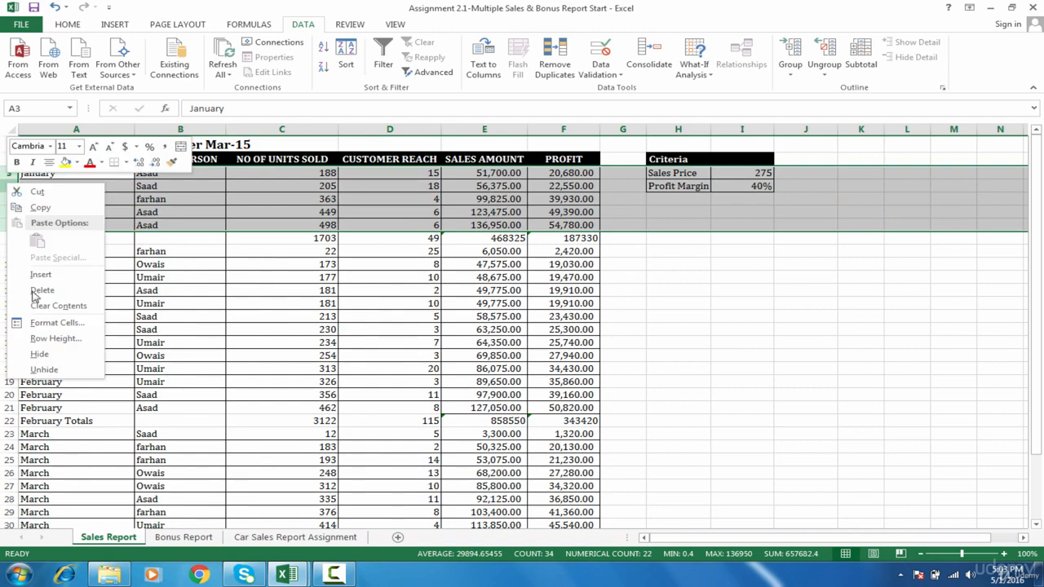
pyautogui.click(40, 355)
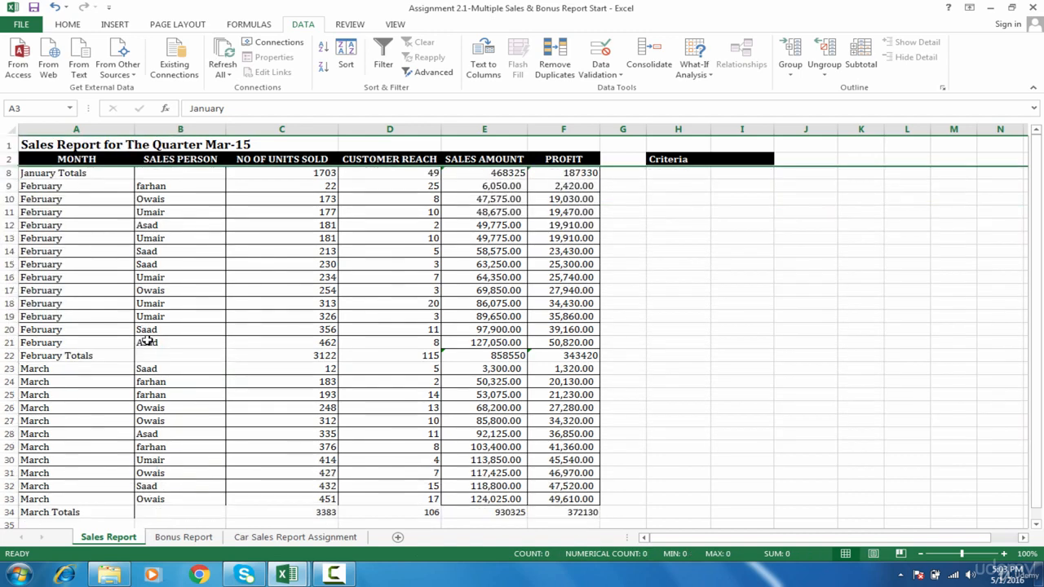
pyautogui.click(122, 208)
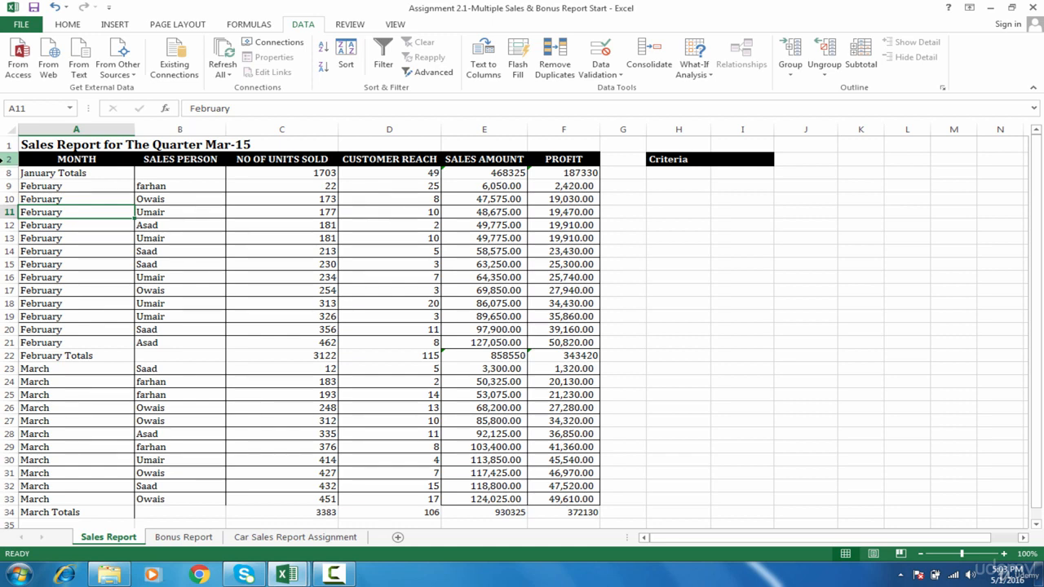
# Unhide the January detail rows between the header row 2 and the January Totals row 8.
pyautogui.moveTo(9, 159); pyautogui.dragTo(8, 173)
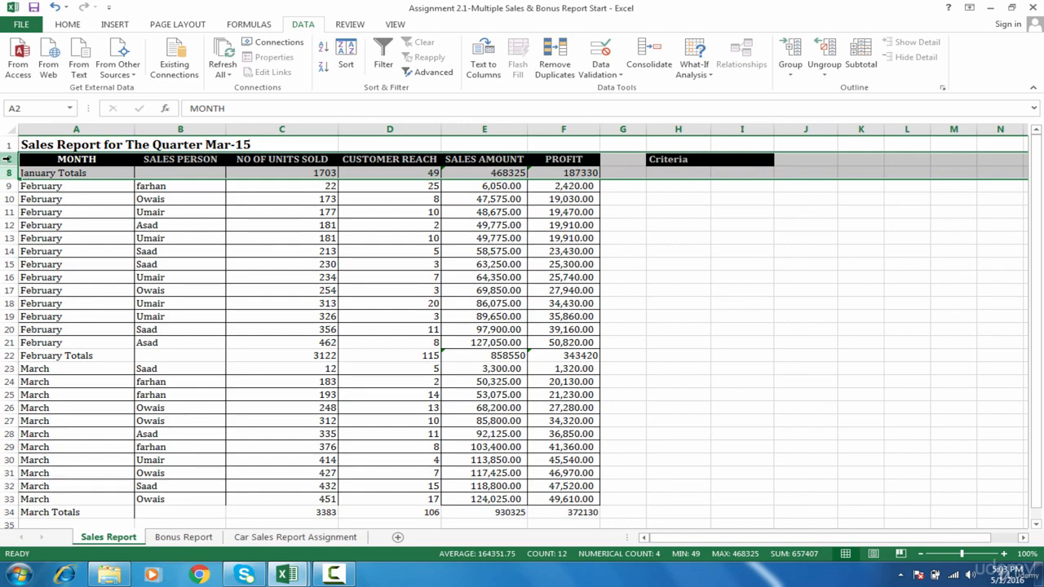
pyautogui.rightClick(8, 173)
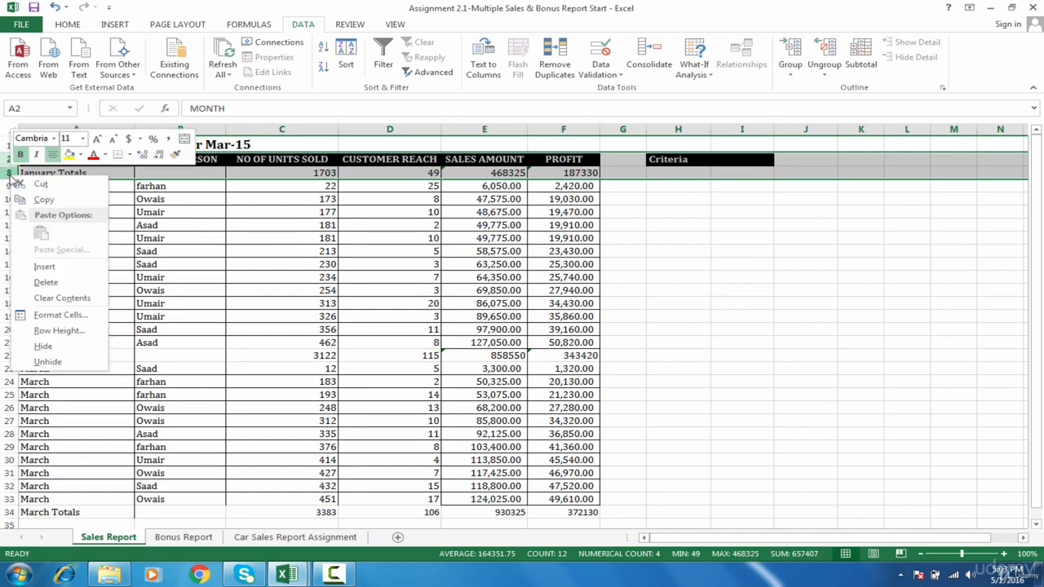
pyautogui.click(65, 364)
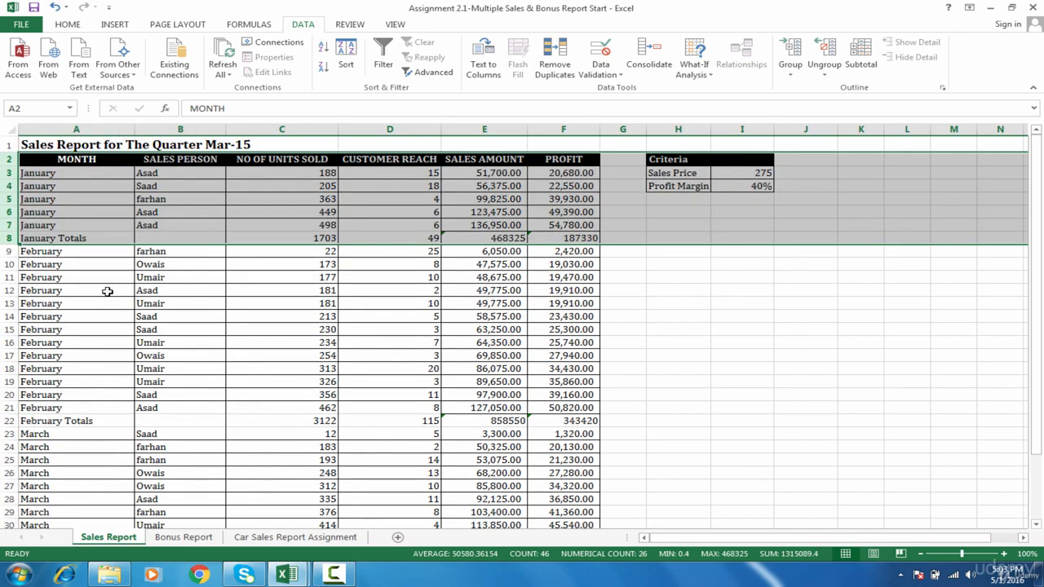
pyautogui.click(106, 291)
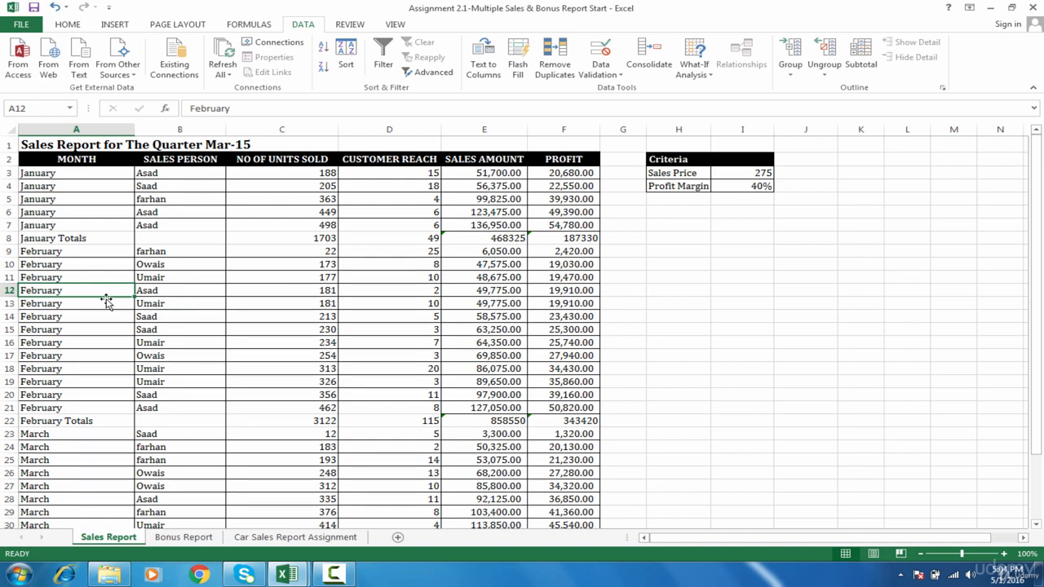
# Group the January detail rows 3 to 7 and collapse the group down to its totals row.
pyautogui.click(47, 175)
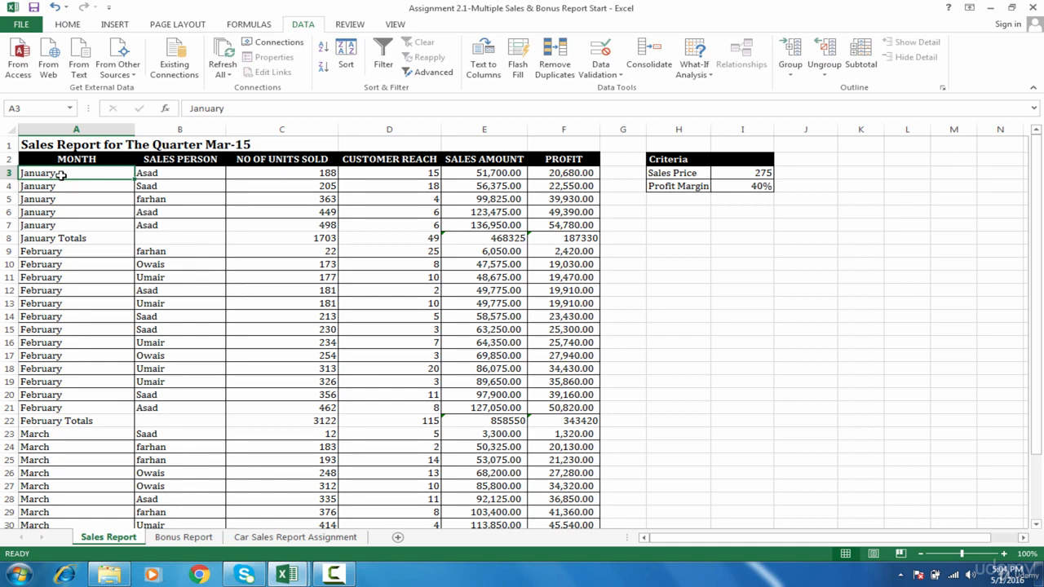
pyautogui.click(8, 173)
pyautogui.moveTo(8, 212); pyautogui.dragTo(8, 228)
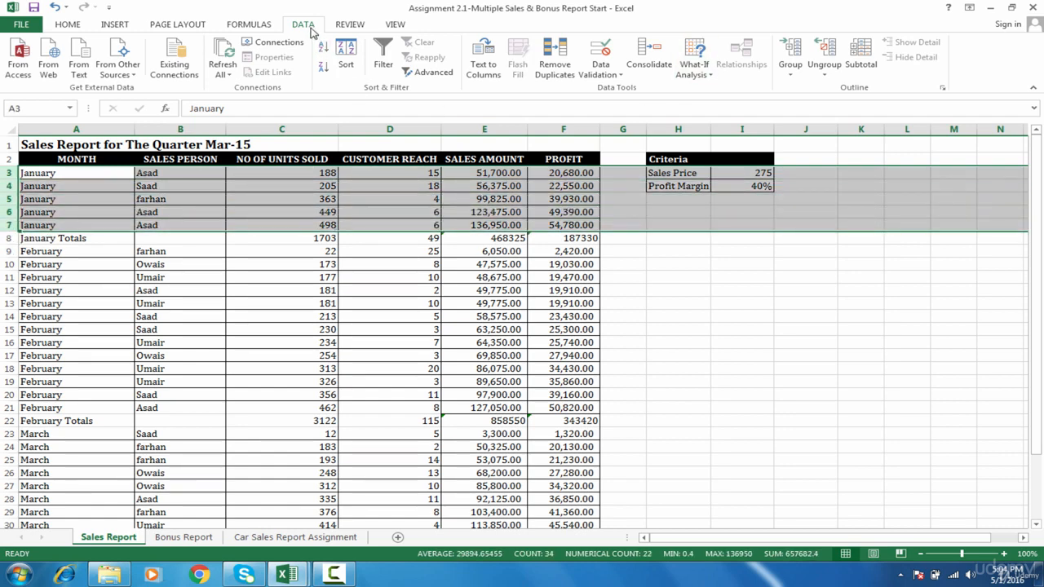
pyautogui.click(802, 53)
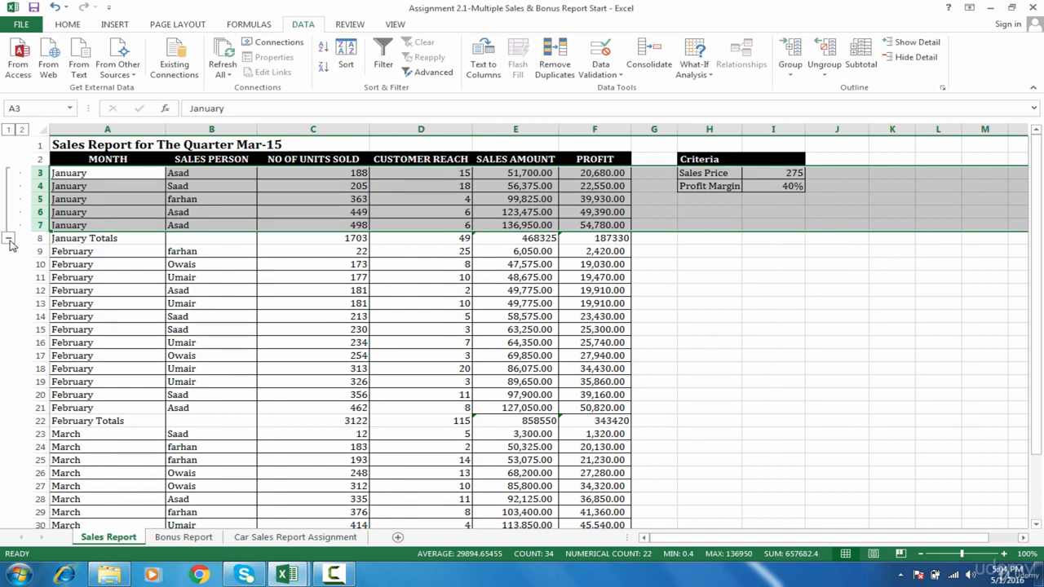
pyautogui.click(9, 239)
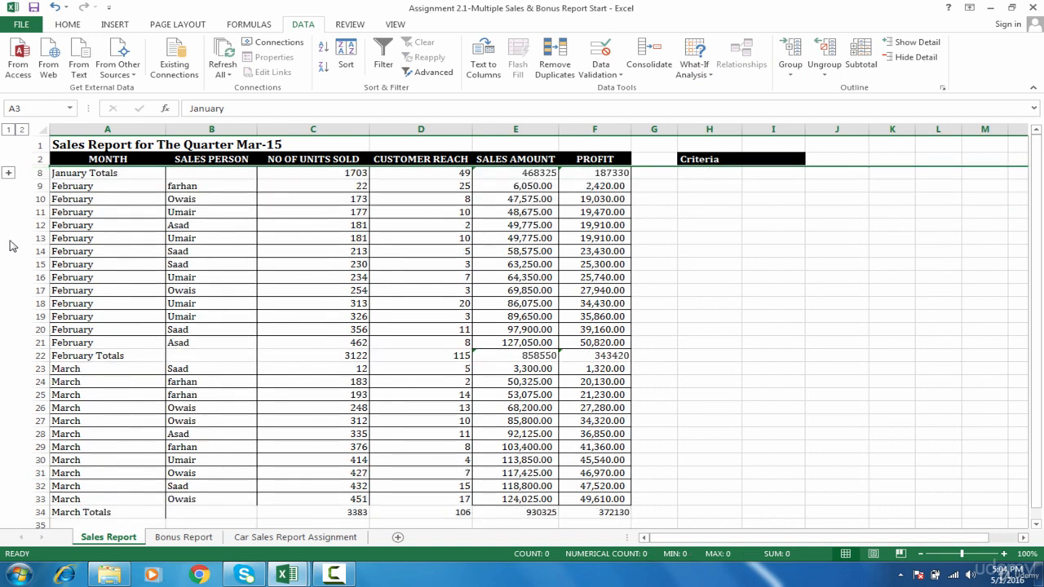
pyautogui.click(9, 173)
pyautogui.click(8, 239)
# Group the February detail rows 9 to 21 and collapse the group.
pyautogui.moveTo(41, 186); pyautogui.dragTo(45, 345)
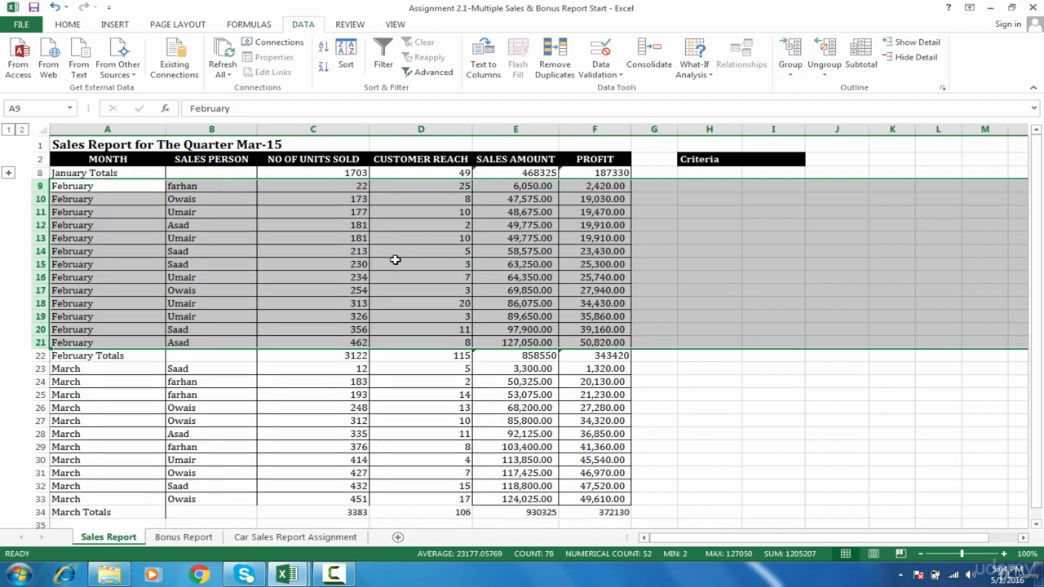
pyautogui.click(788, 52)
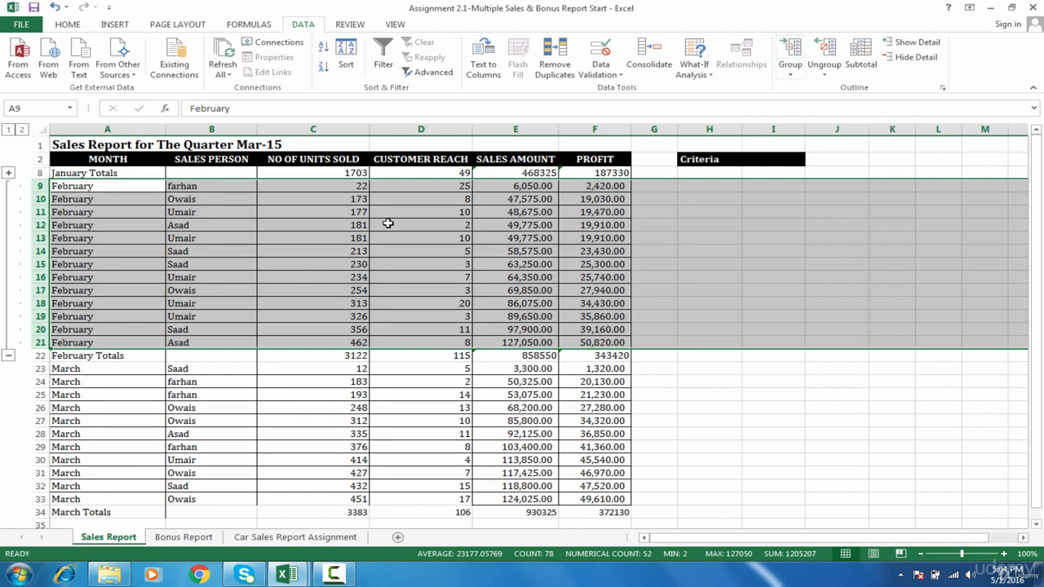
pyautogui.click(8, 355)
# Group the March detail rows 23 to 33 and collapse the group.
pyautogui.moveTo(39, 199); pyautogui.dragTo(42, 333)
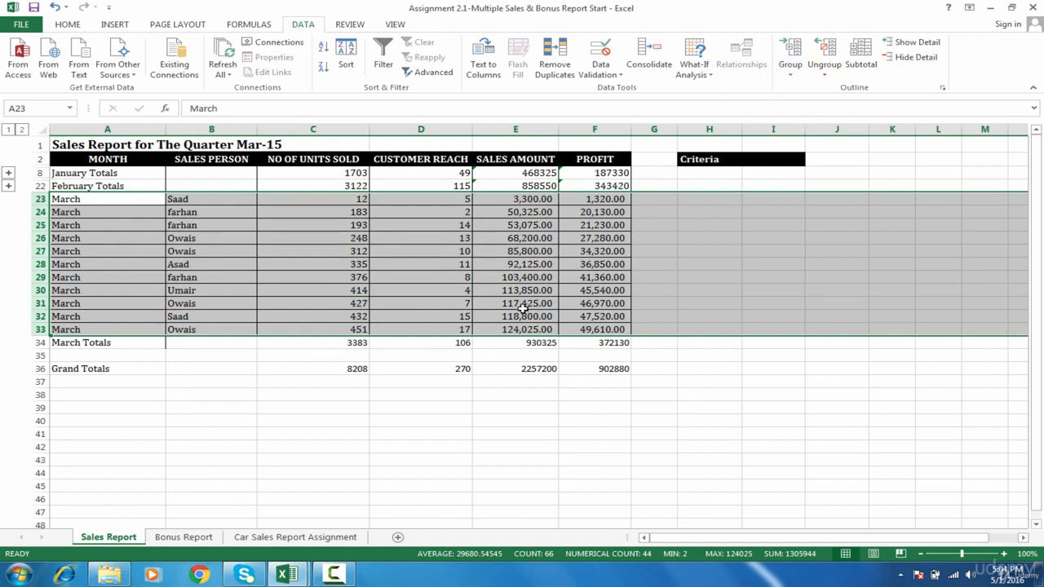
pyautogui.click(790, 49)
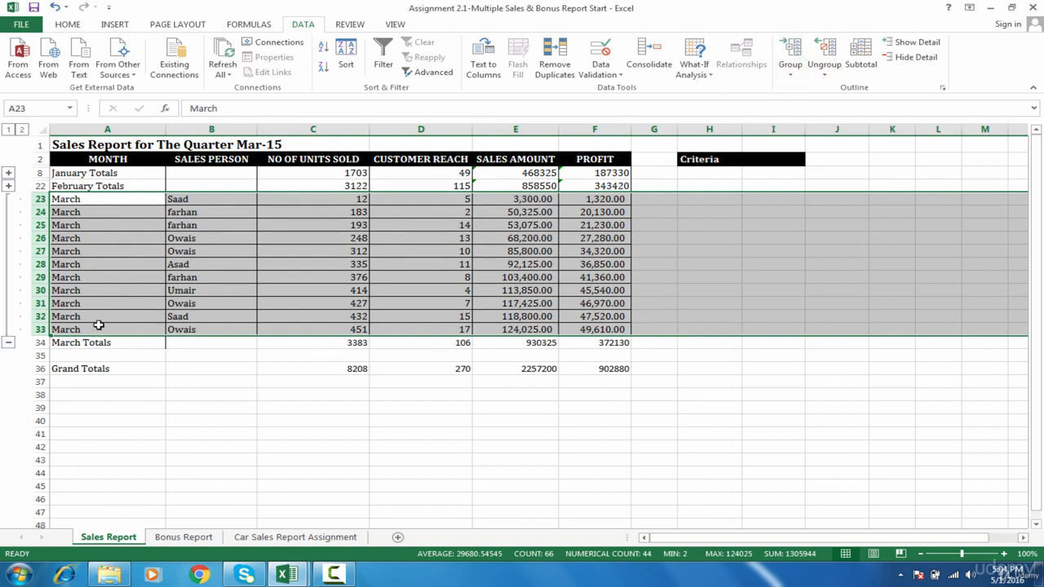
pyautogui.click(8, 343)
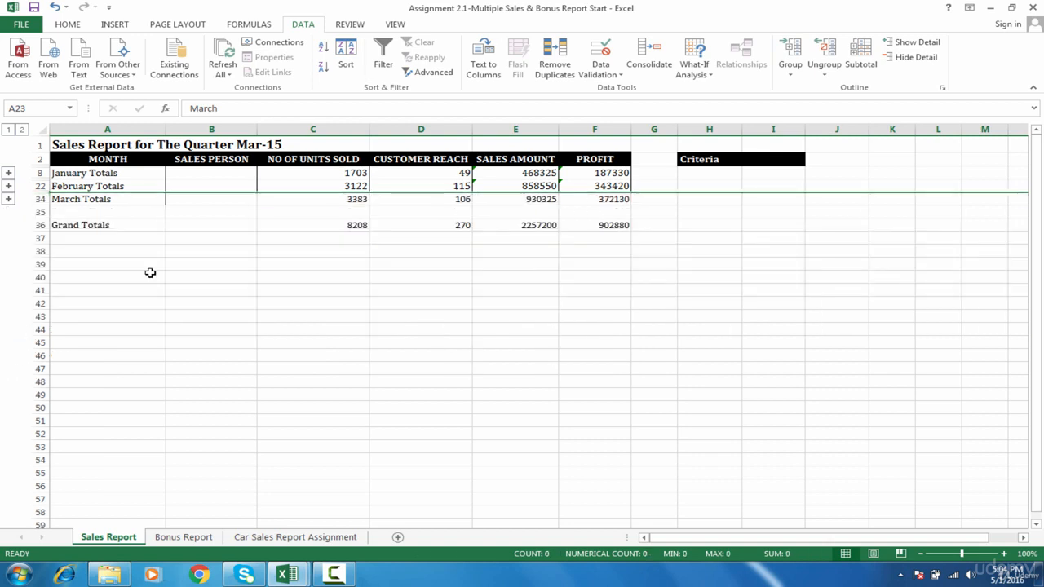
pyautogui.click(150, 272)
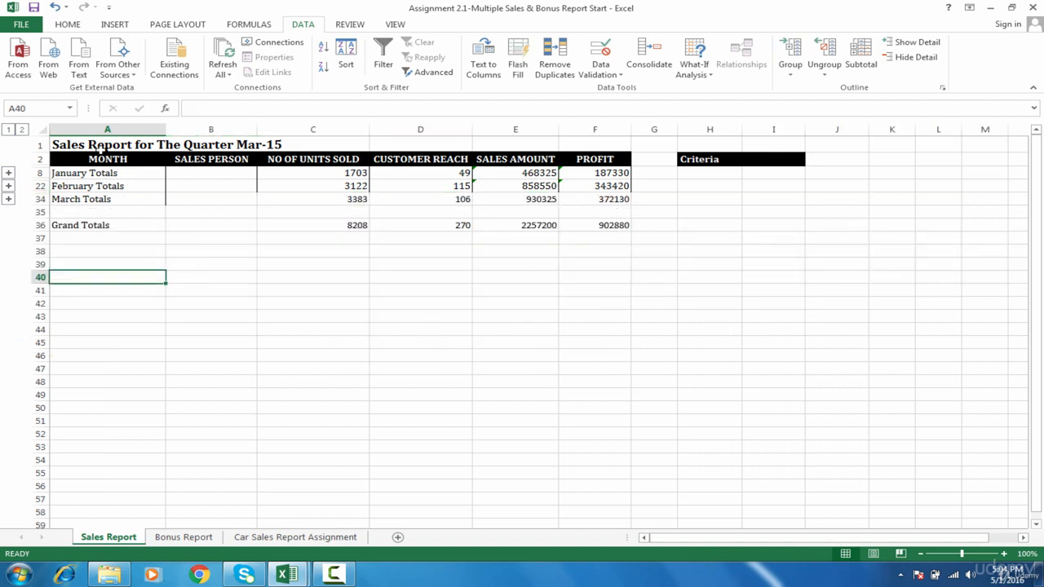
# Expand the March, February and January groups one by one to show their detail rows.
pyautogui.click(8, 198)
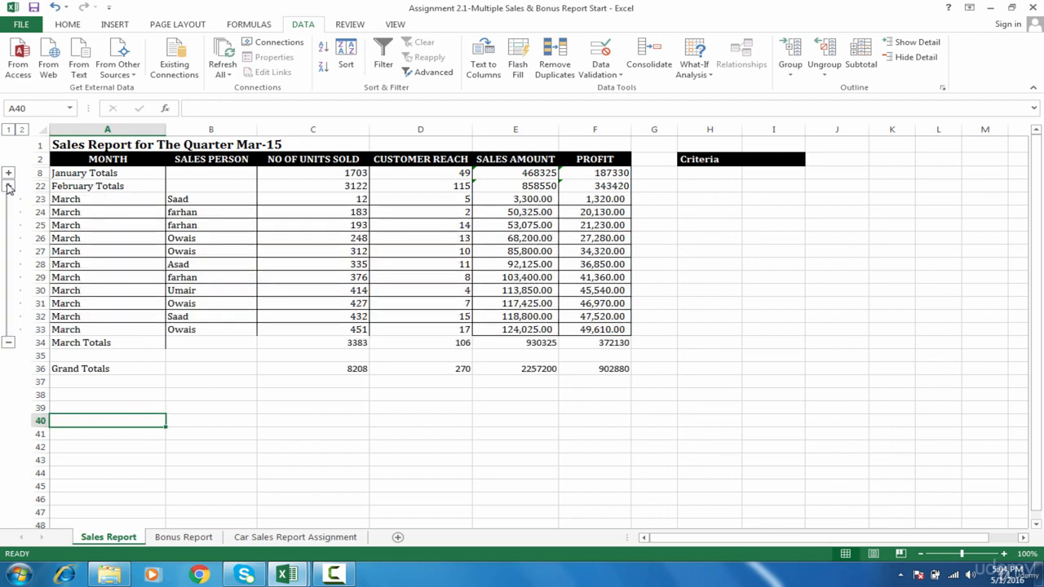
pyautogui.click(8, 186)
pyautogui.click(8, 173)
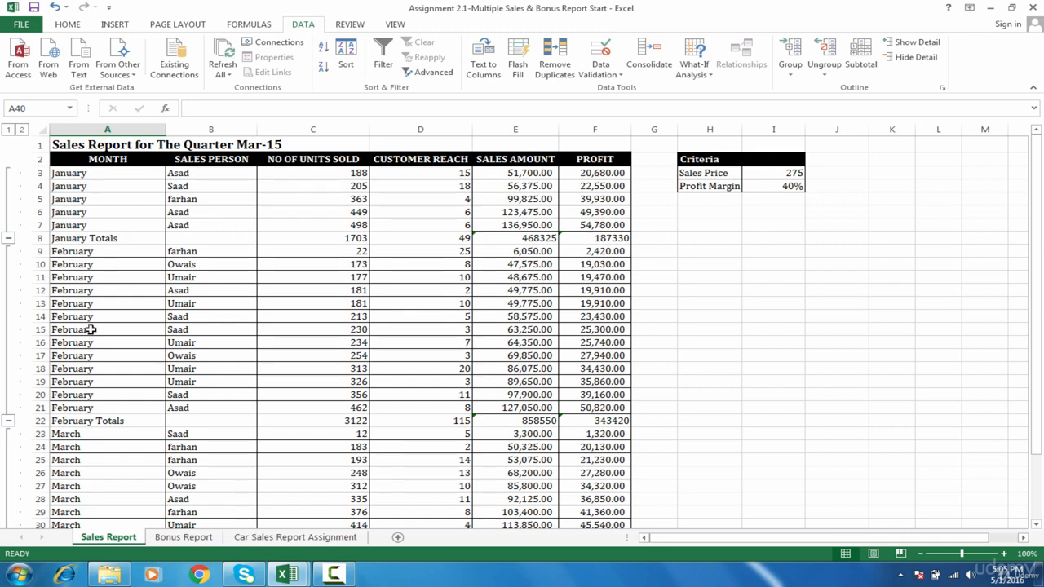
# Switch the whole outline repeatedly between level 1 totals and level 2 details, ending on level 1.
pyautogui.click(8, 130)
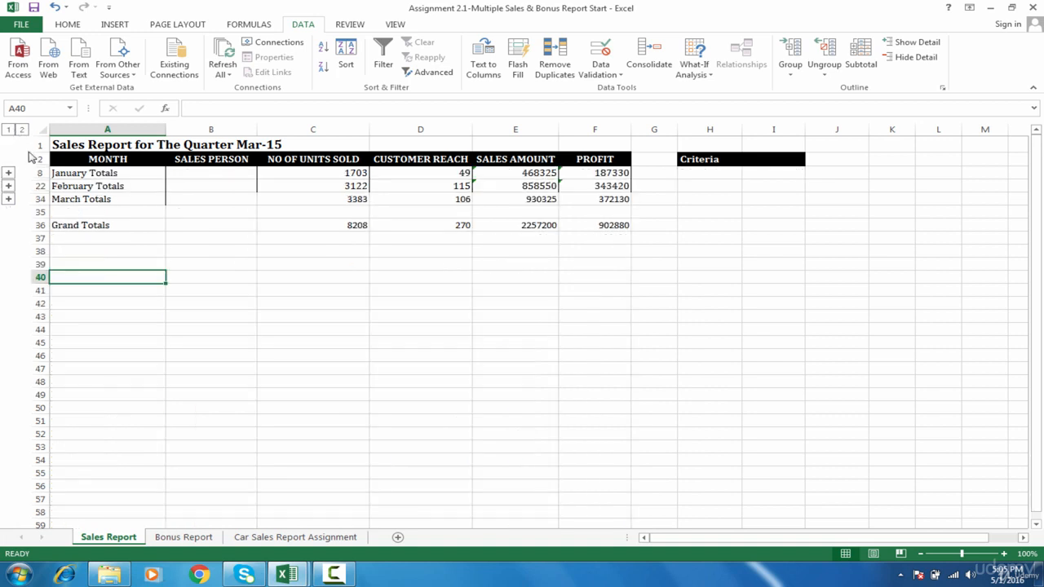
pyautogui.click(22, 130)
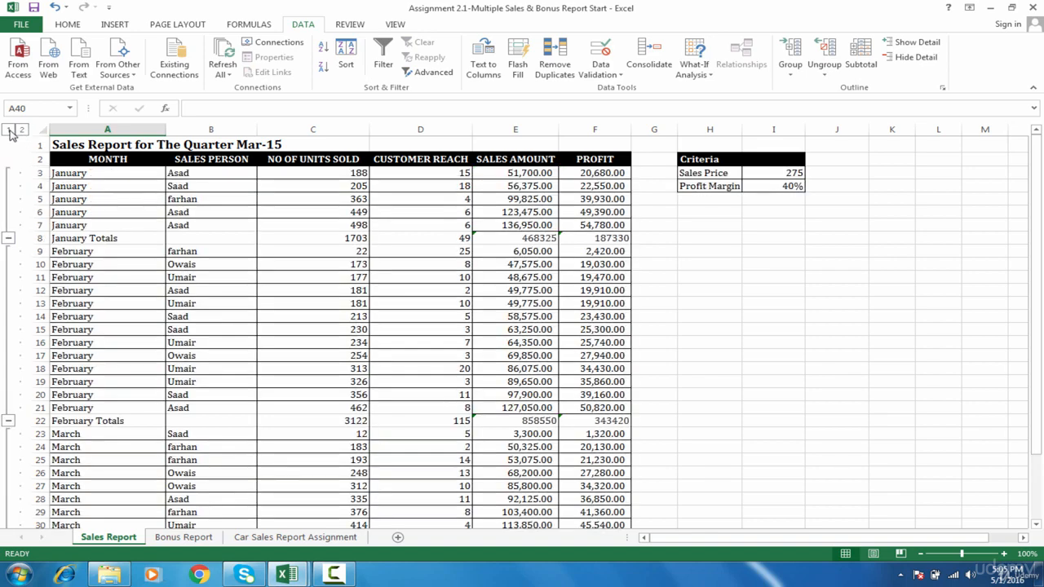
pyautogui.click(8, 130)
pyautogui.click(22, 131)
pyautogui.click(8, 129)
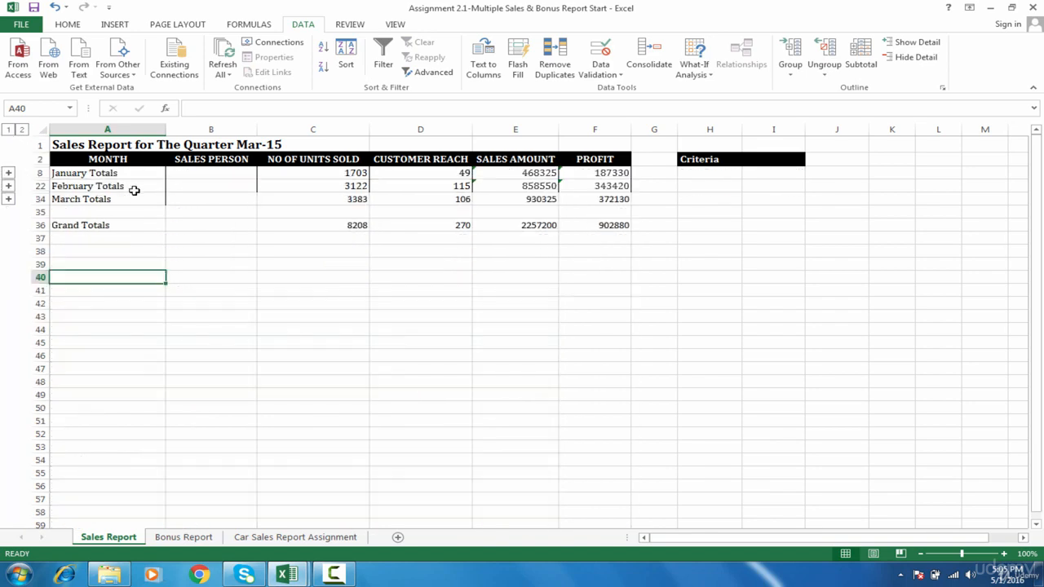
pyautogui.click(134, 190)
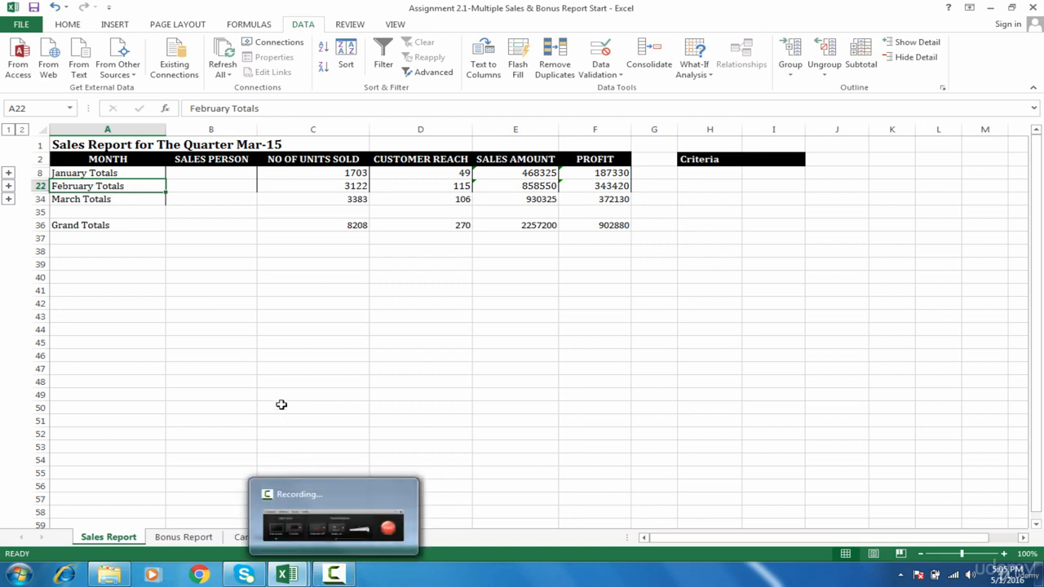
# Undo all the outline grouping and the hiding and unhiding of the January rows.
pyautogui.hotkey('ctrl', 'z')
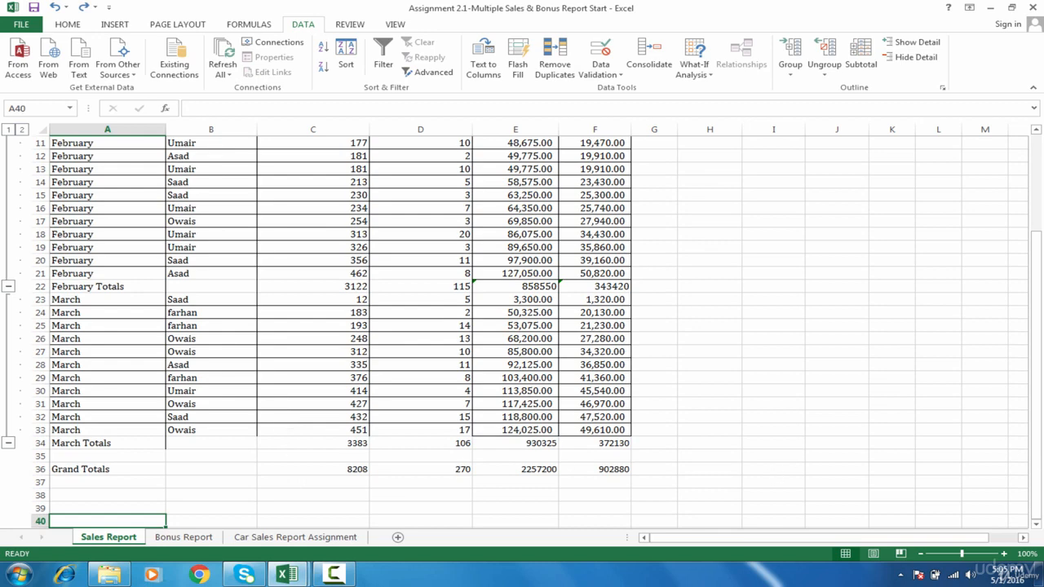
pyautogui.moveTo(1035, 459); pyautogui.dragTo(1041, 235)
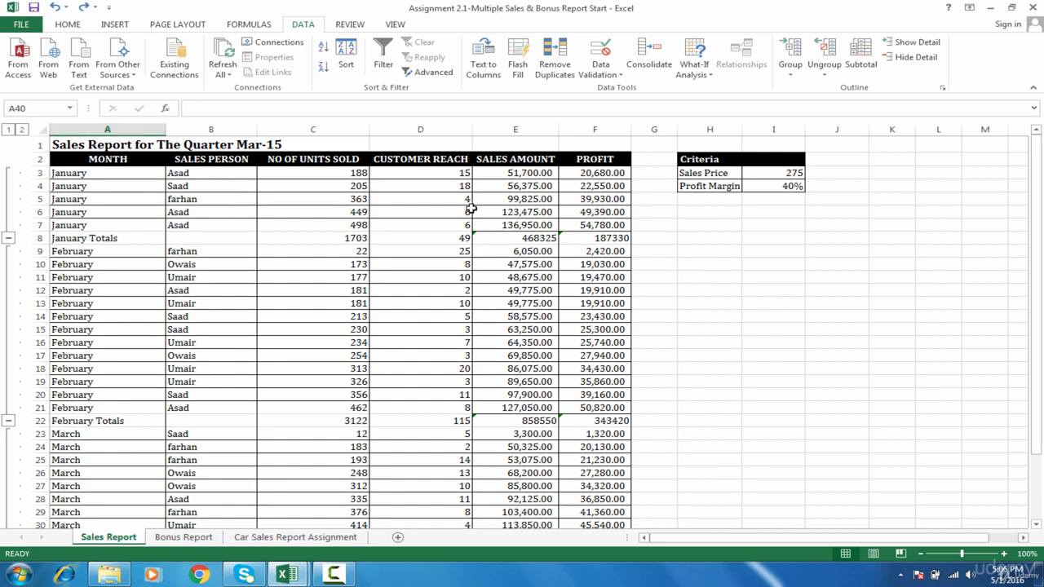
pyautogui.hotkey('ctrl', 'z')
pyautogui.hotkey('ctrl', 'z')
pyautogui.hotkey('ctrl', 'z')
pyautogui.hotkey('ctrl', 'z')
pyautogui.hotkey('ctrl', 'z')
pyautogui.hotkey('ctrl', 'z')
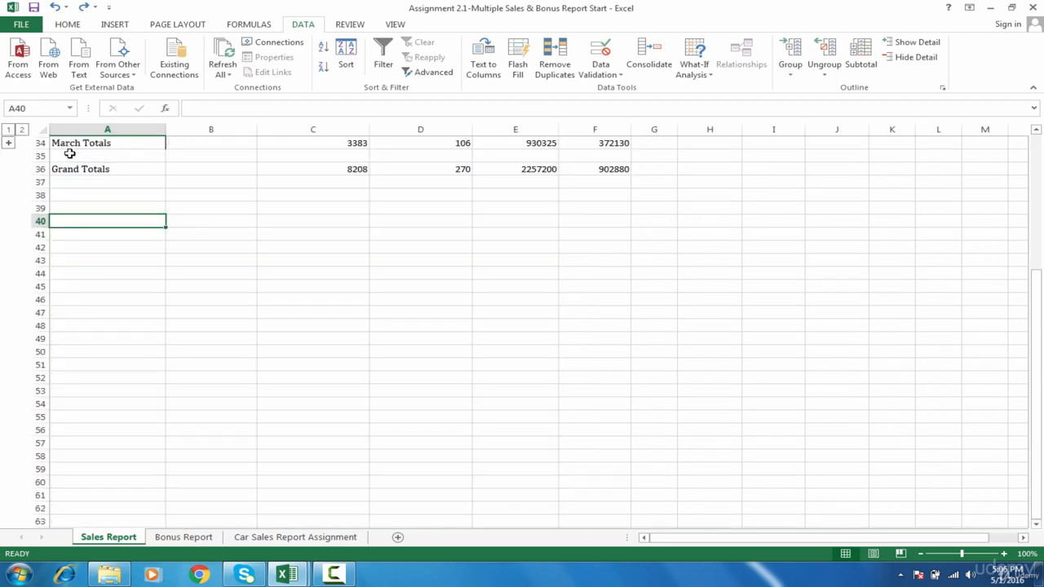
pyautogui.hotkey('ctrl', 'z')
pyautogui.hotkey('ctrl', 'z')
pyautogui.hotkey('ctrl', 'z')
pyautogui.hotkey('ctrl', 'z')
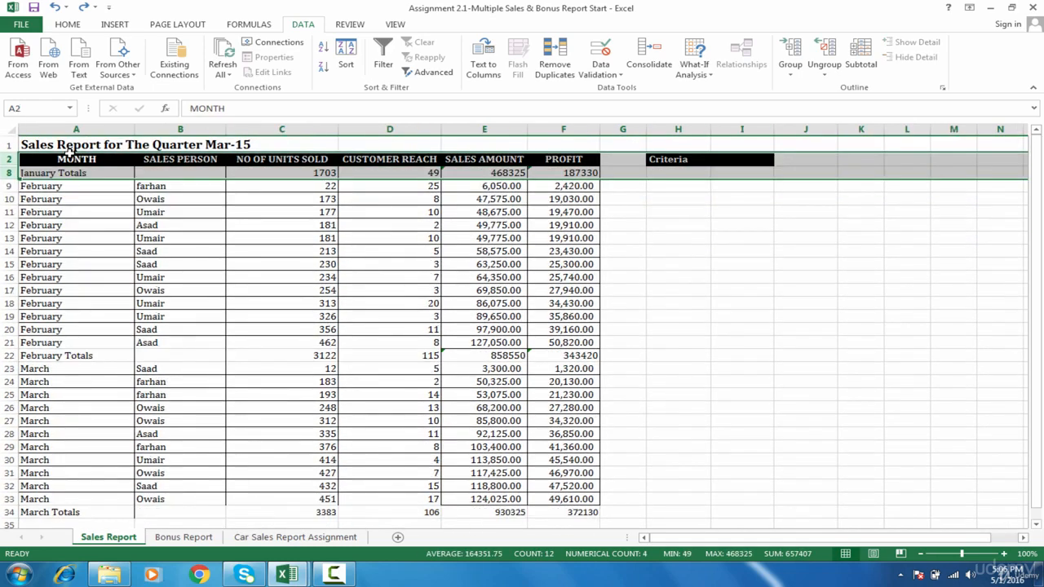
pyautogui.hotkey('ctrl', 'z')
pyautogui.hotkey('ctrl', 'z')
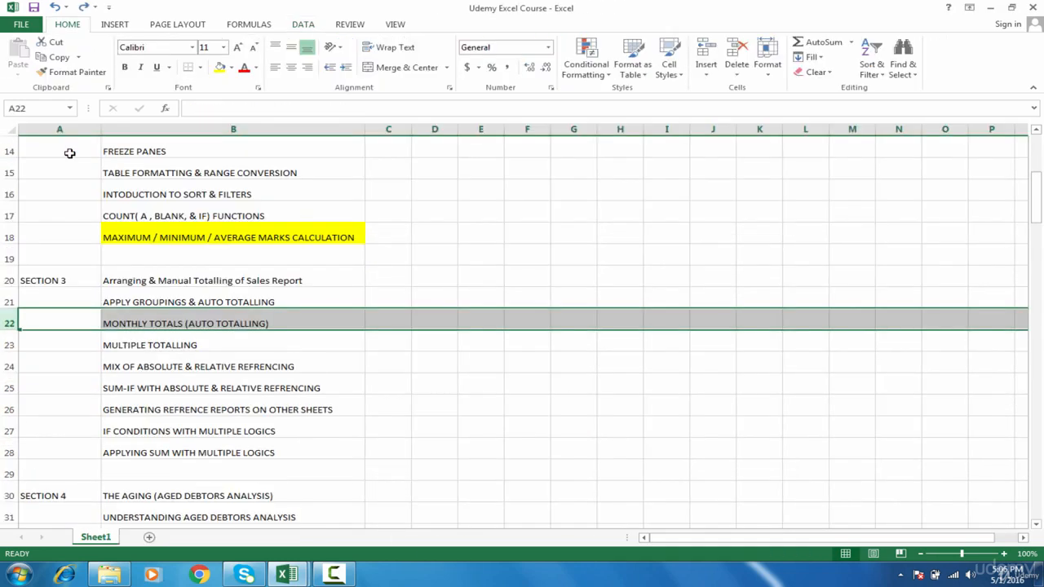
# Redo and undo the removal of row 22 in the Udemy Excel Course workbook, and switch back to the Assignment 2.1 workbook.
pyautogui.hotkey('ctrl', 'y')
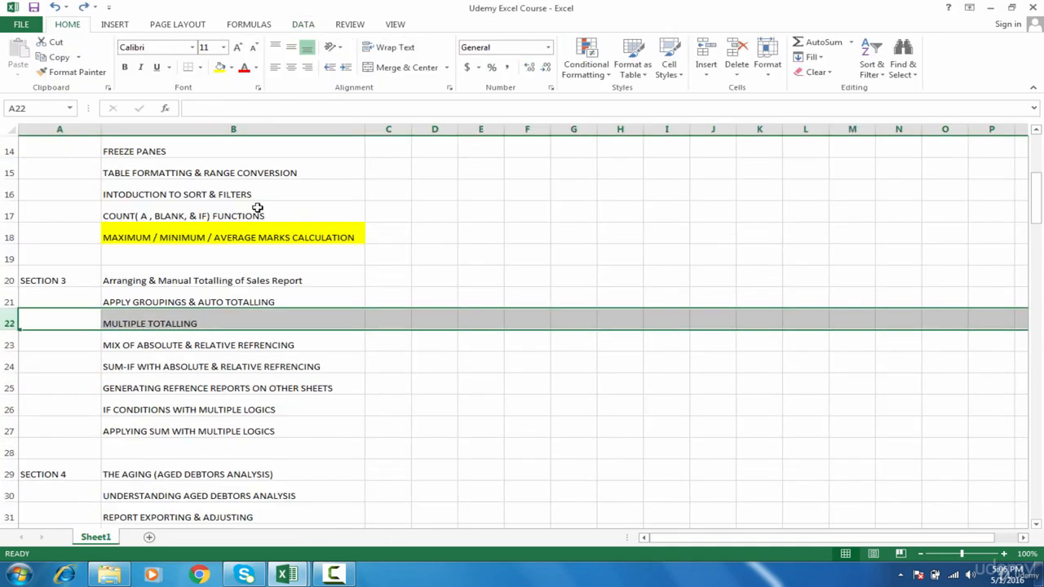
pyautogui.hotkey('ctrl', 'z')
pyautogui.moveTo(287, 573)
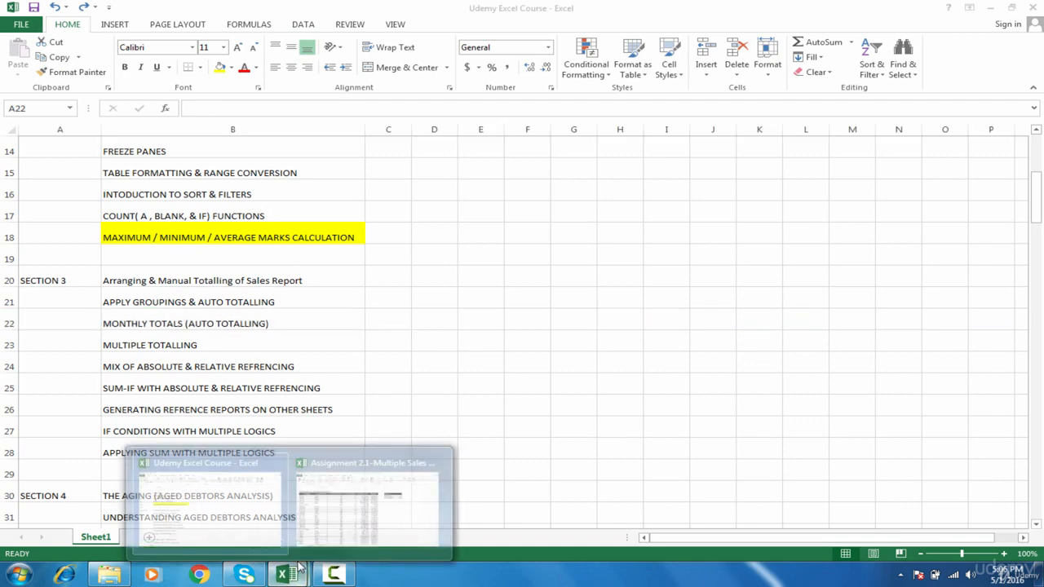
pyautogui.click(375, 487)
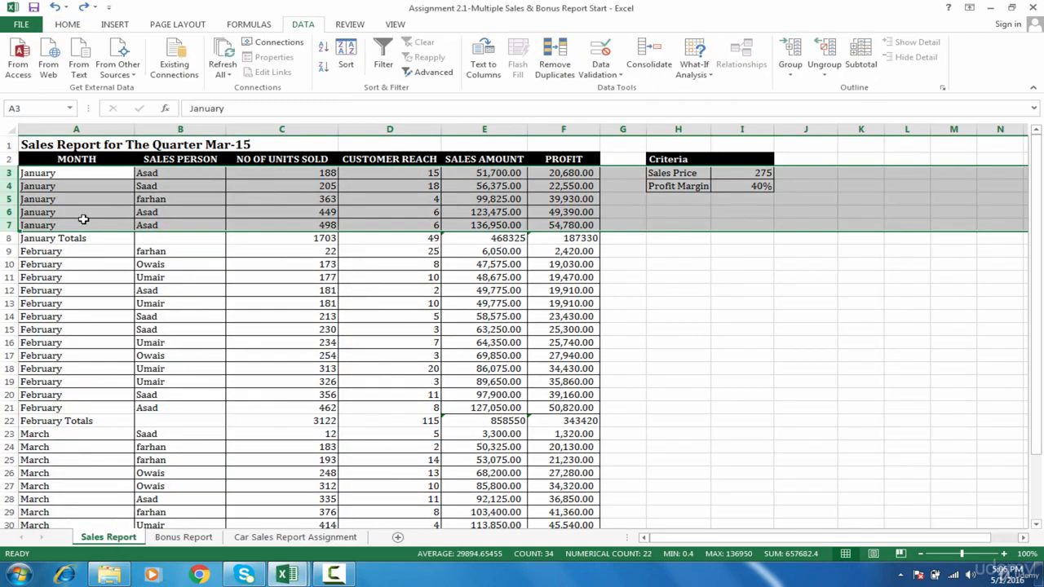
# Delete row 8 containing the January Totals from the Sales Report sheet.
pyautogui.click(9, 238)
pyautogui.rightClick(9, 238)
pyautogui.click(46, 346)
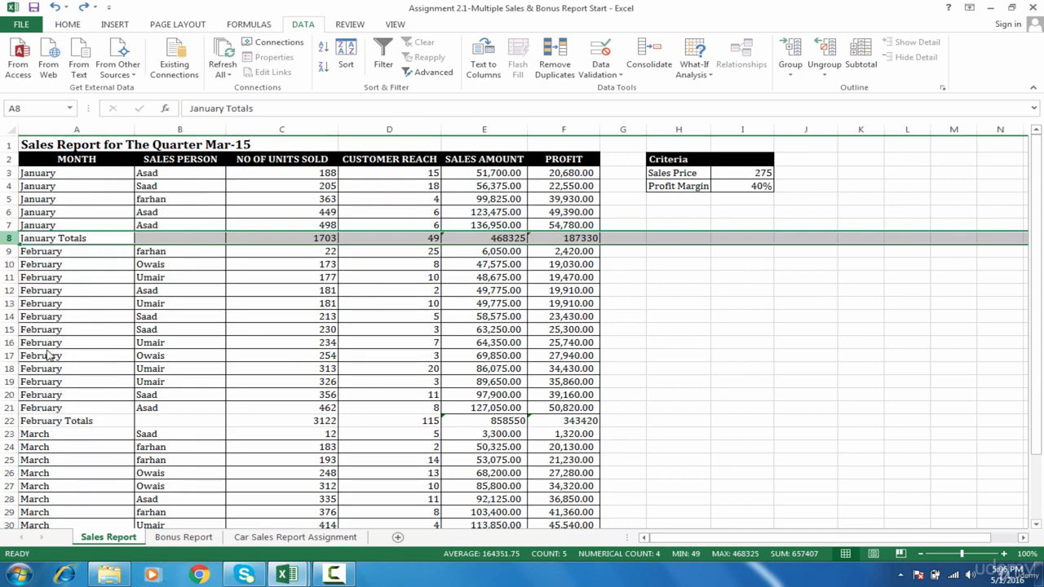
# Delete row 21 containing the February Totals from the Sales Report sheet.
pyautogui.click(5, 408)
pyautogui.rightClick(7, 408)
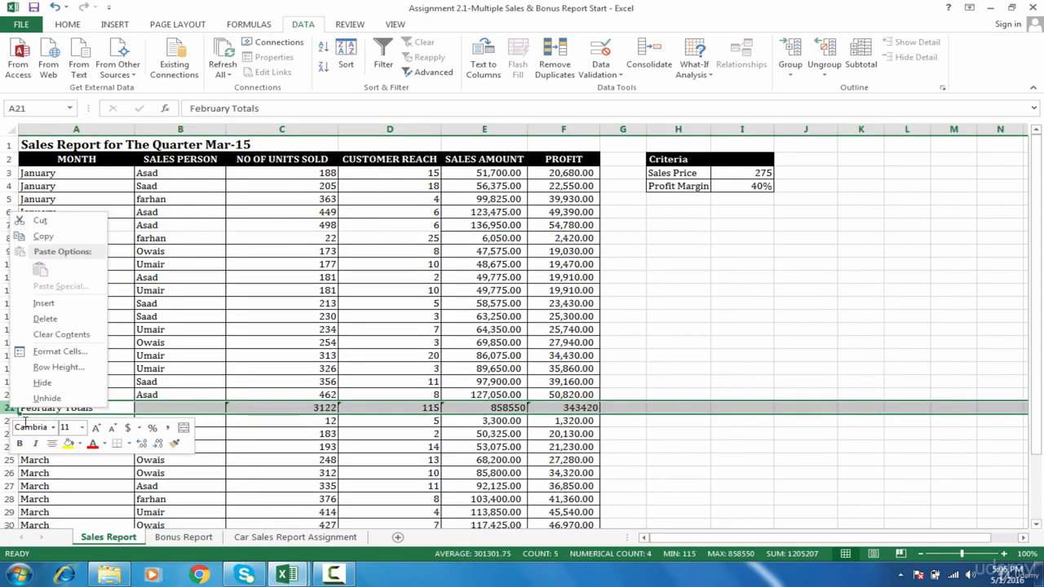
pyautogui.click(66, 320)
pyautogui.click(32, 459)
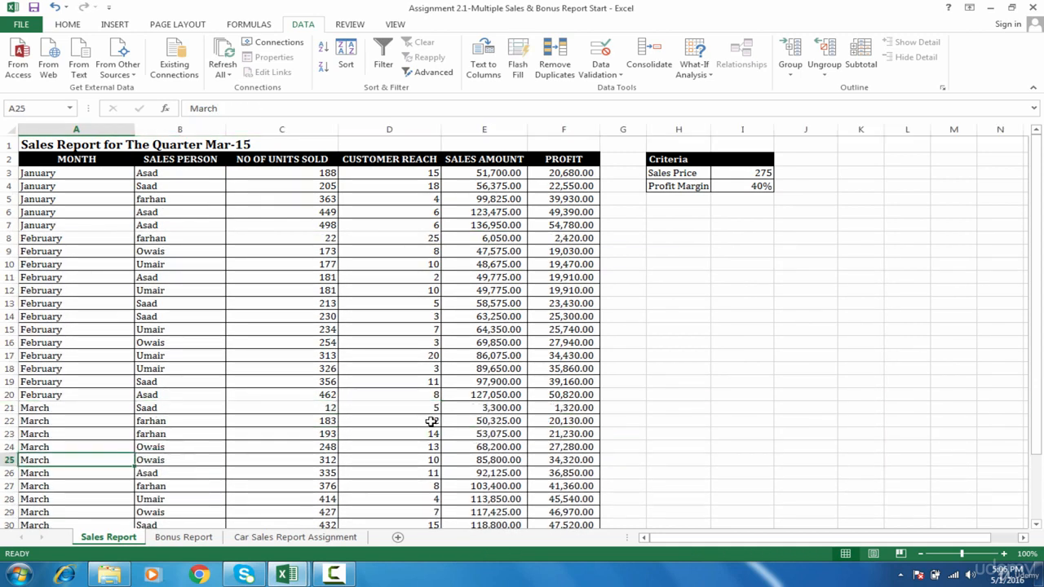
# Delete rows 32 to 34 holding the March Totals, the blank row and the Grand Totals.
pyautogui.moveTo(1039, 314); pyautogui.dragTo(1039, 377)
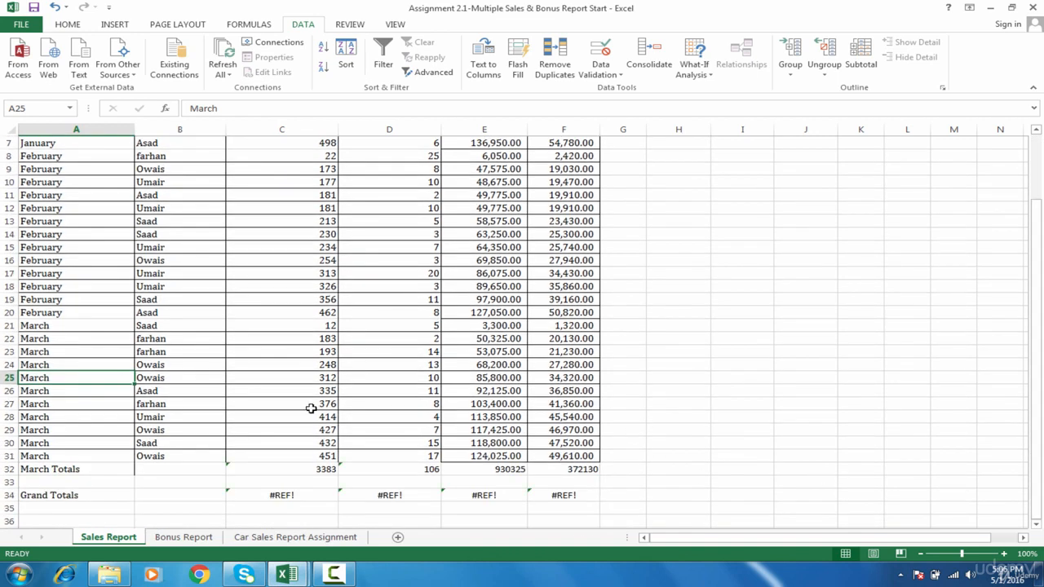
pyautogui.moveTo(7, 469); pyautogui.dragTo(7, 495)
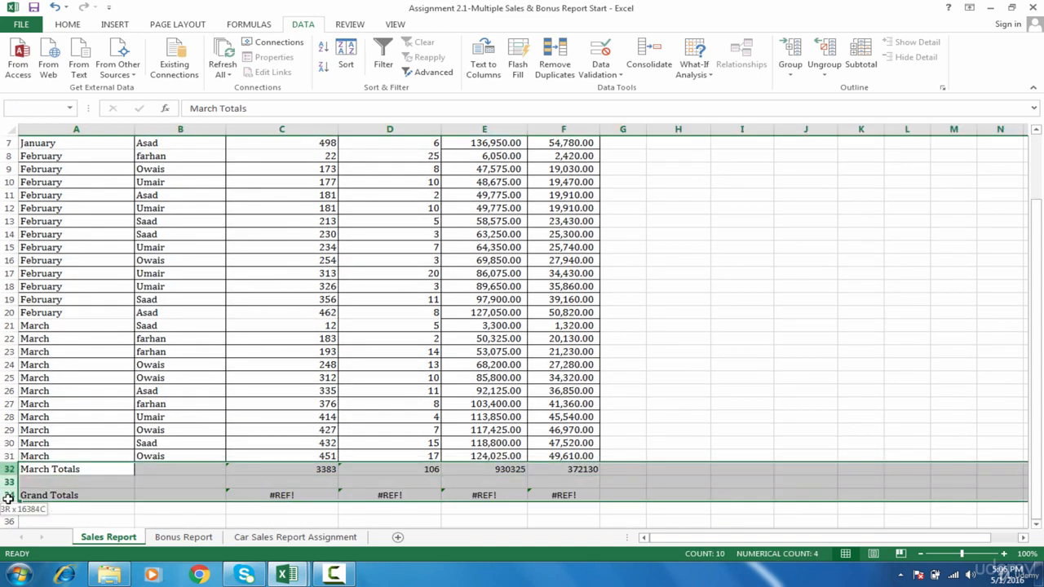
pyautogui.rightClick(6, 495)
pyautogui.click(45, 411)
pyautogui.click(172, 339)
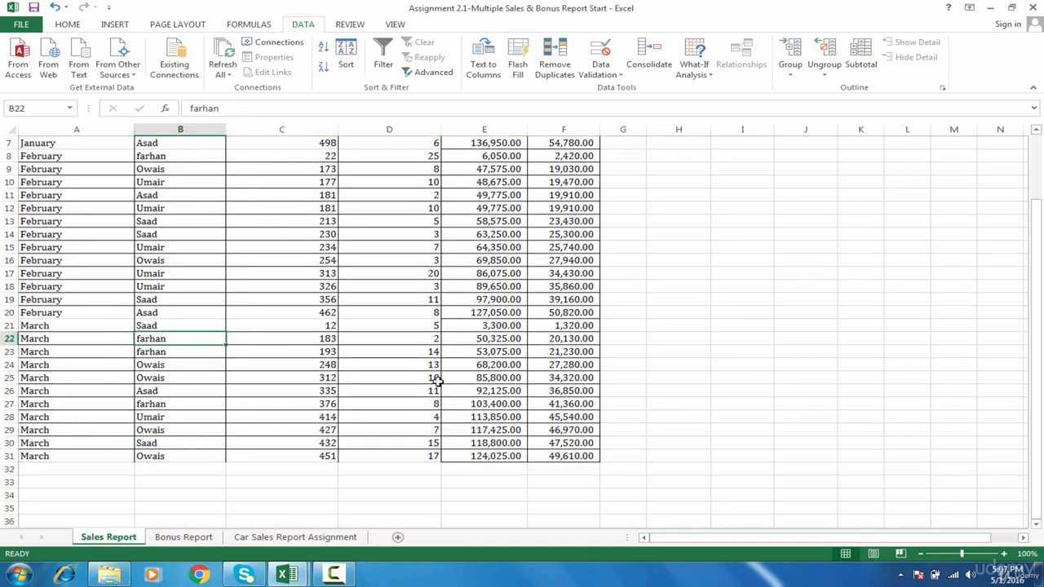
# Close the Assignment 2.1 workbook without saving its changes and reopen the original file from the desktop.
pyautogui.click(1032, 7)
pyautogui.click(531, 317)
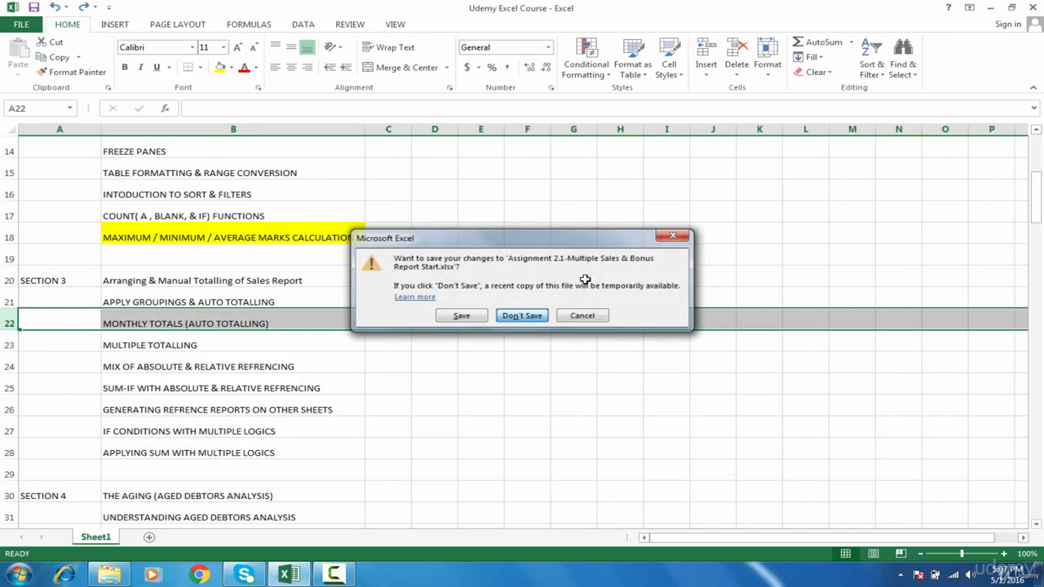
pyautogui.click(979, 7)
pyautogui.click(990, 8)
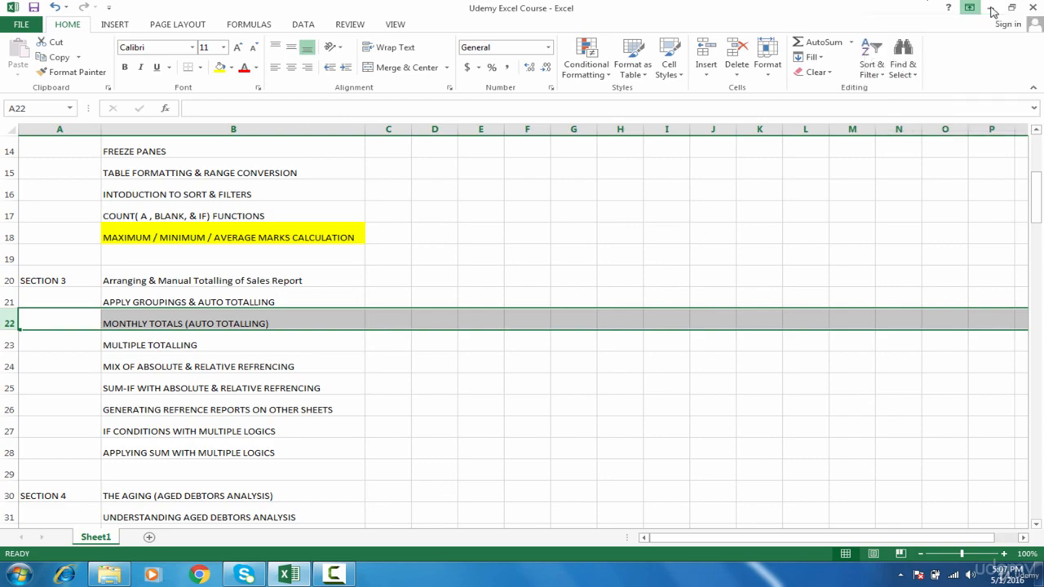
pyautogui.click(990, 8)
pyautogui.doubleClick(81, 114)
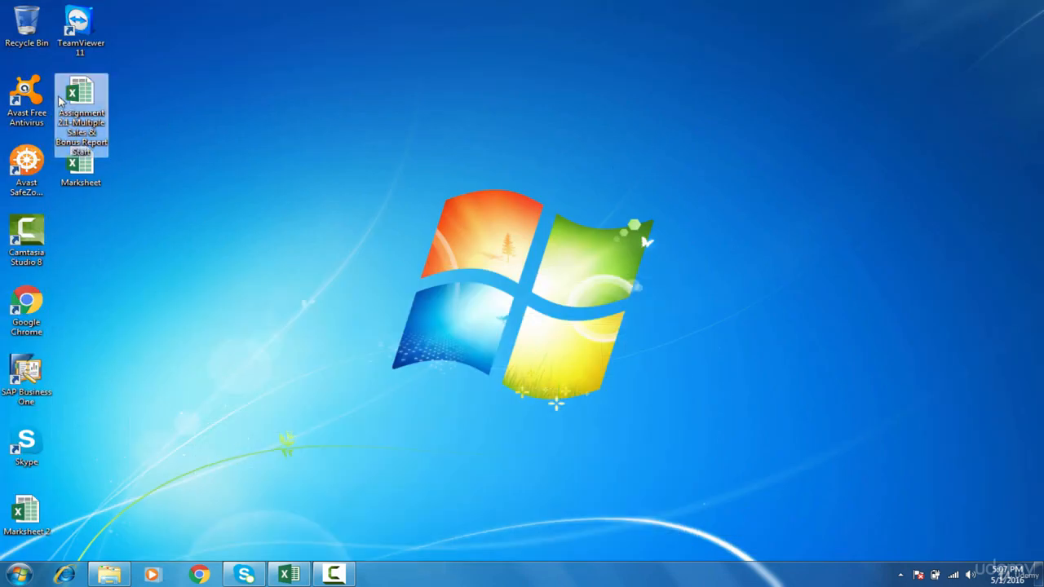
pyautogui.click(88, 193)
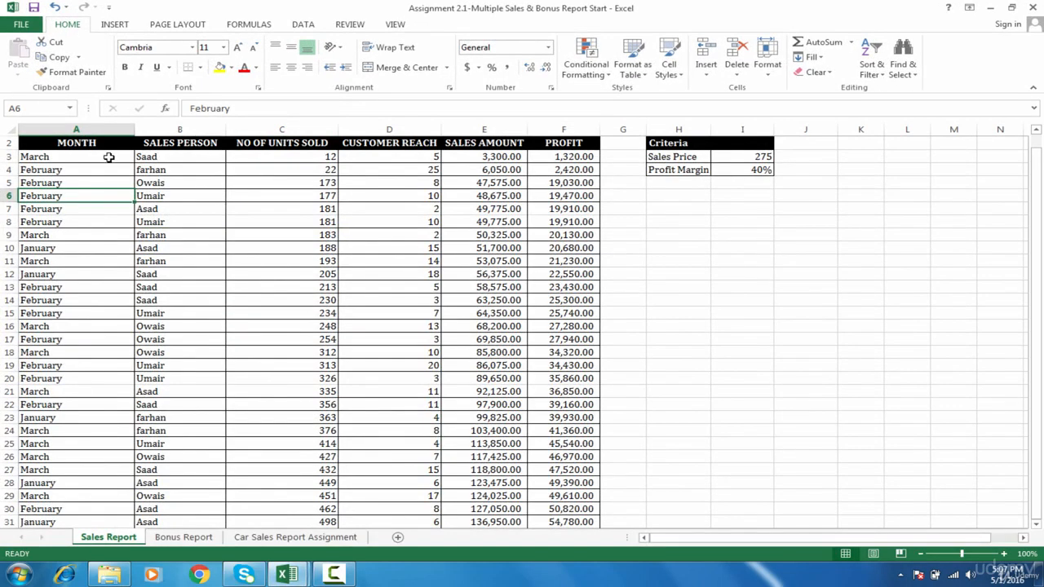
pyautogui.click(105, 149)
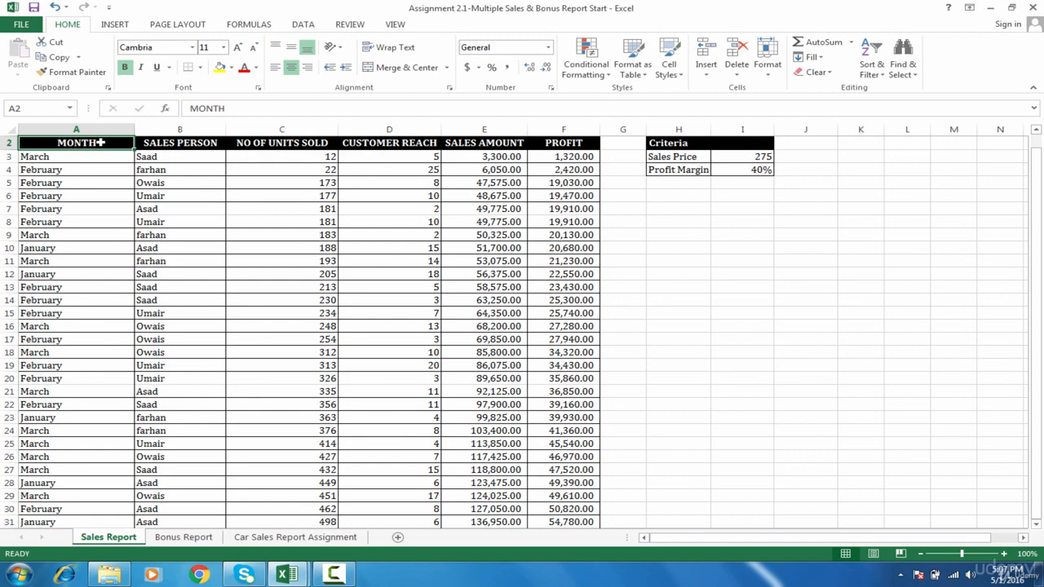
pyautogui.moveTo(101, 142); pyautogui.dragTo(489, 225)
pyautogui.click(327, 210)
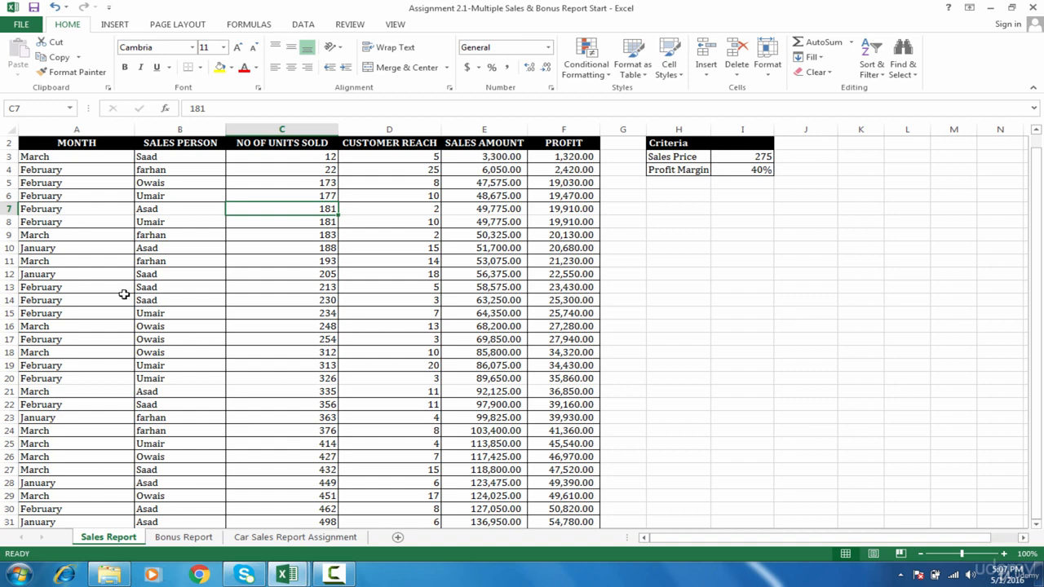
# Sort the whole sales table by MONTH using the custom list order January, February, March, April.
pyautogui.click(90, 146)
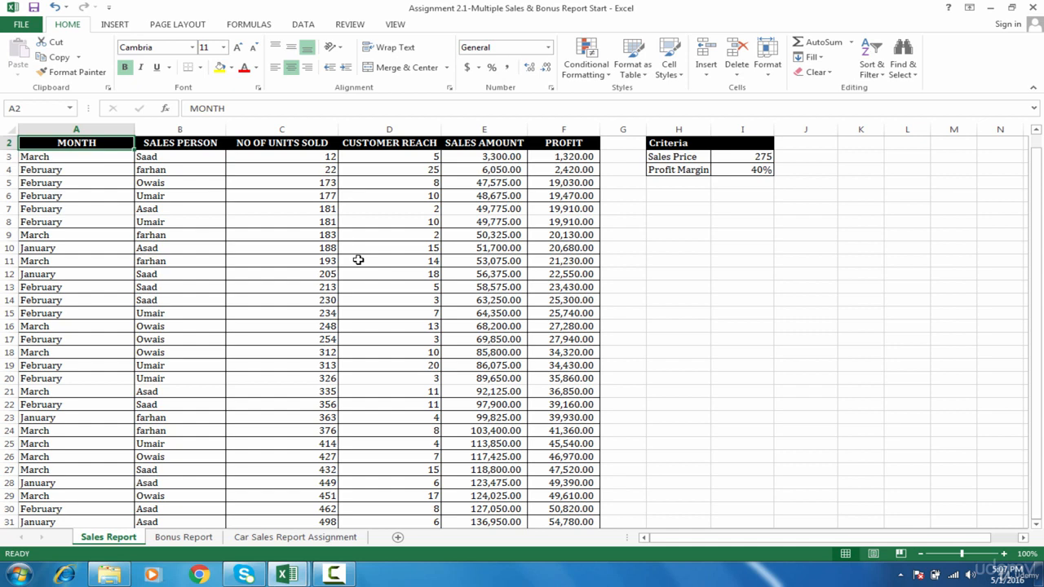
pyautogui.hotkey('ctrl', 'a')
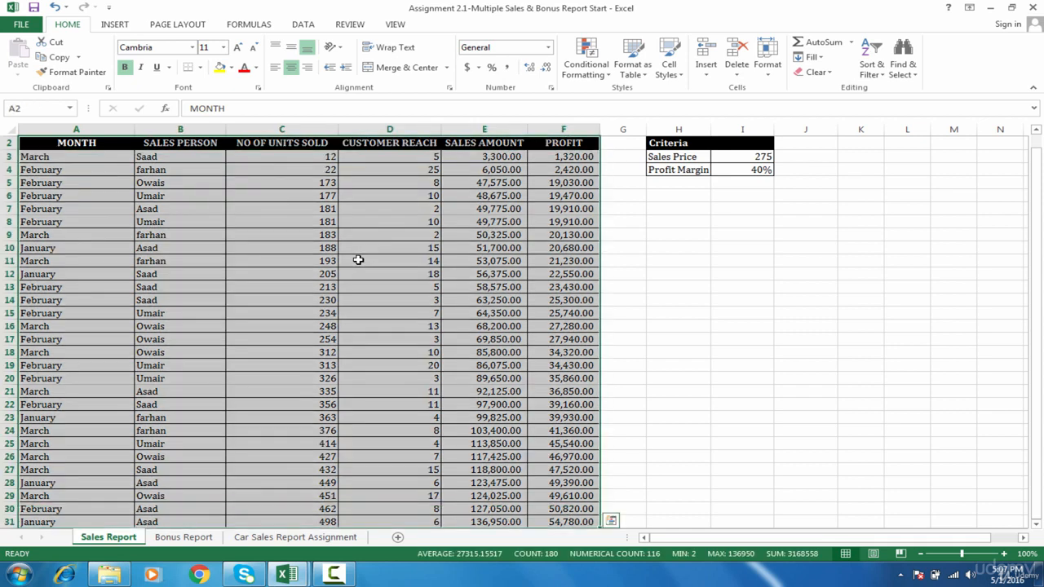
pyautogui.moveTo(1039, 241); pyautogui.dragTo(1040, 228)
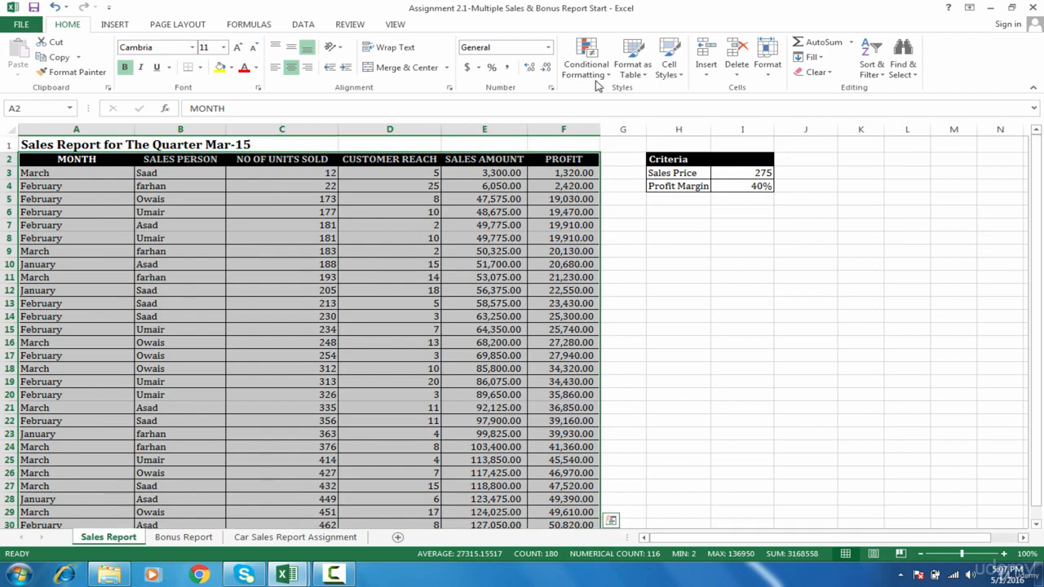
pyautogui.click(303, 24)
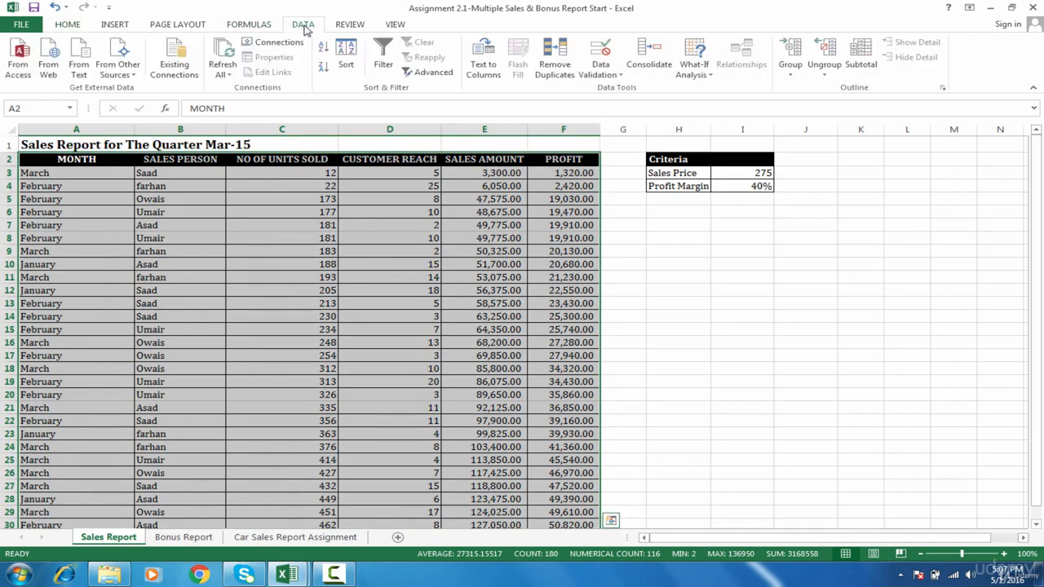
pyautogui.click(356, 65)
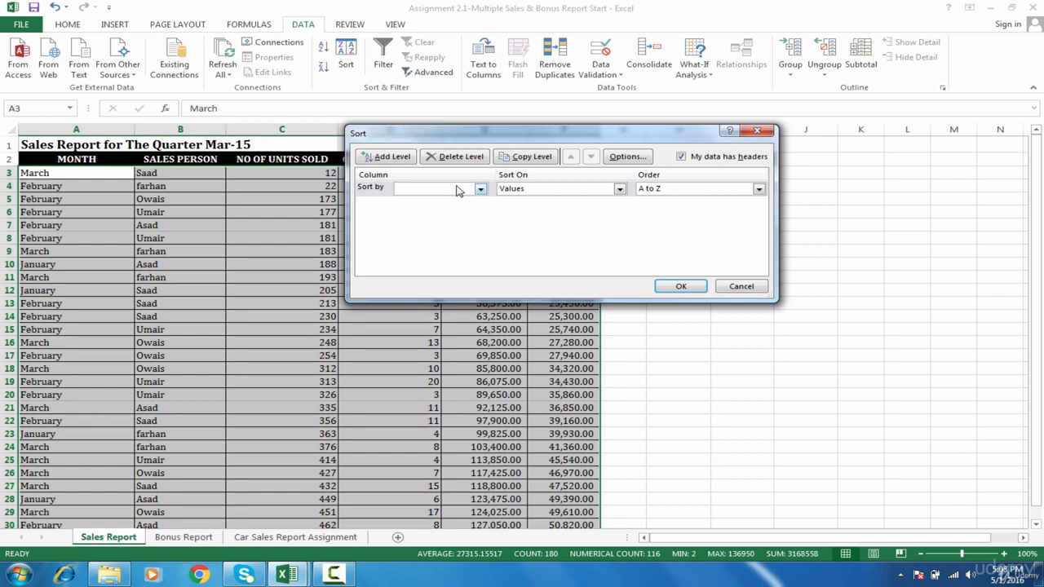
pyautogui.click(457, 188)
pyautogui.click(441, 203)
pyautogui.click(675, 188)
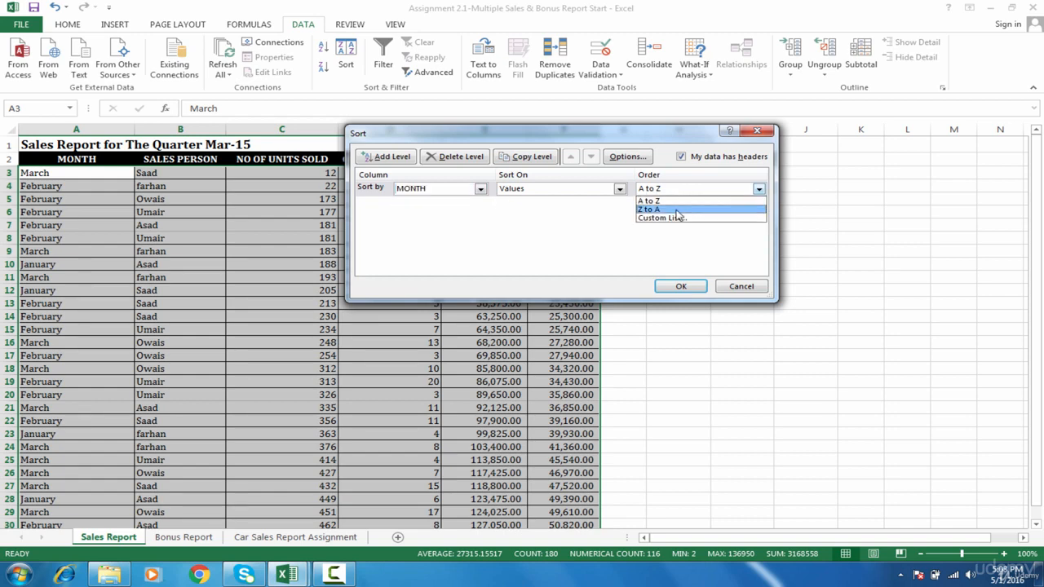
pyautogui.click(678, 217)
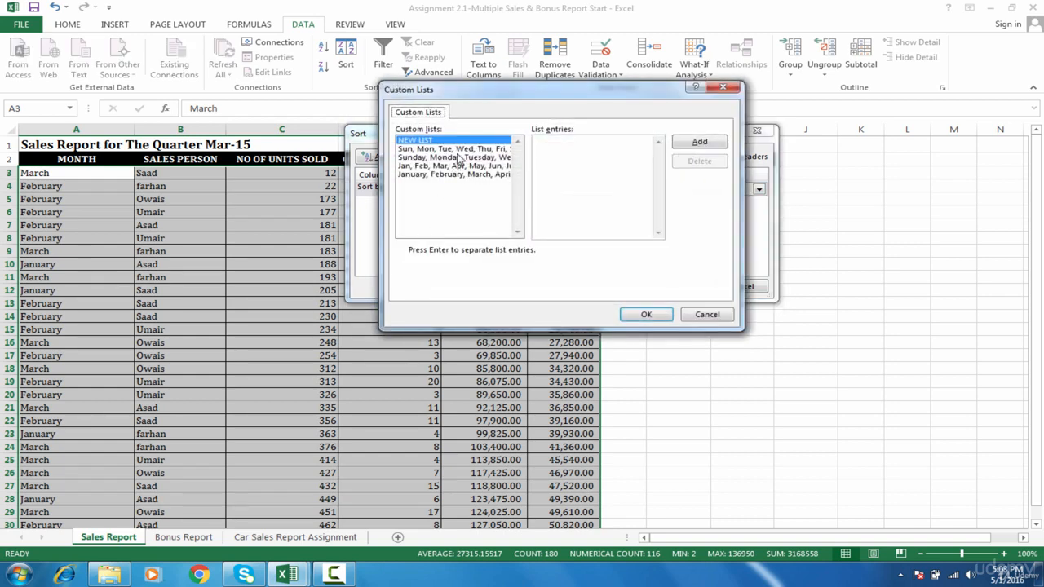
pyautogui.click(462, 174)
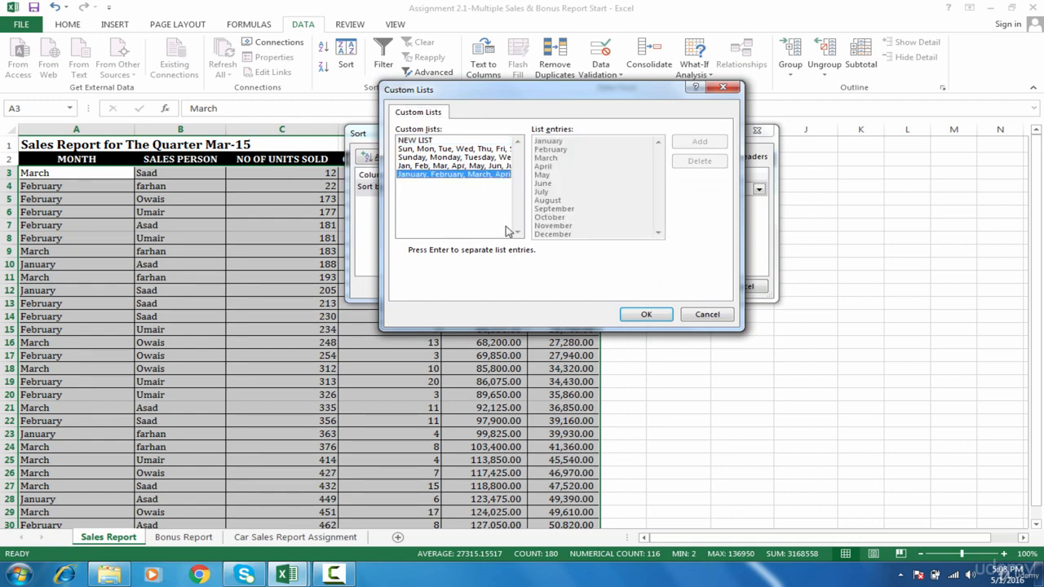
pyautogui.click(642, 320)
pyautogui.click(687, 296)
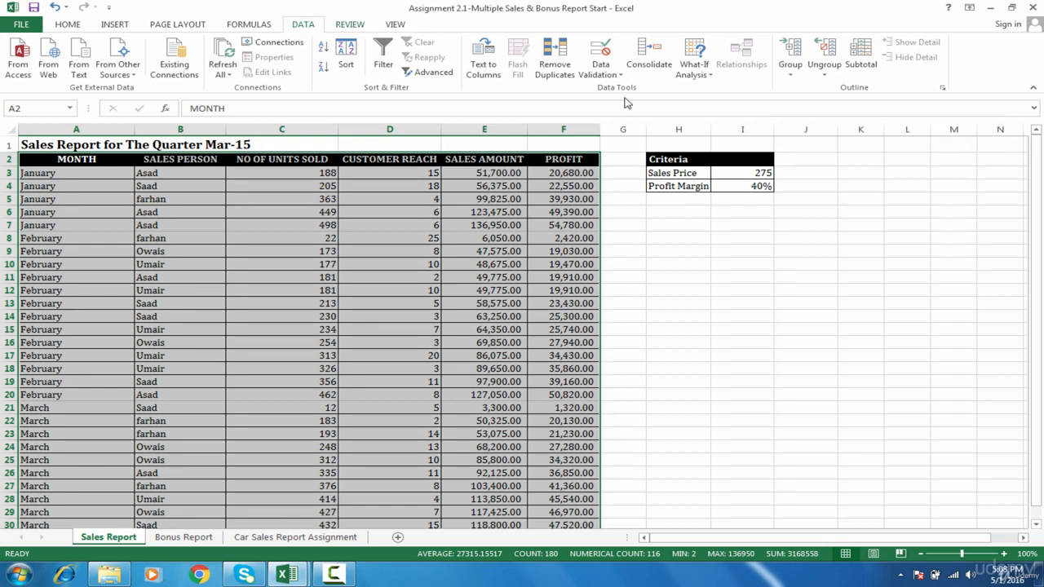
# Set up subtotals for the sorted sales table at each change in MONTH using the Sum function.
pyautogui.click(859, 66)
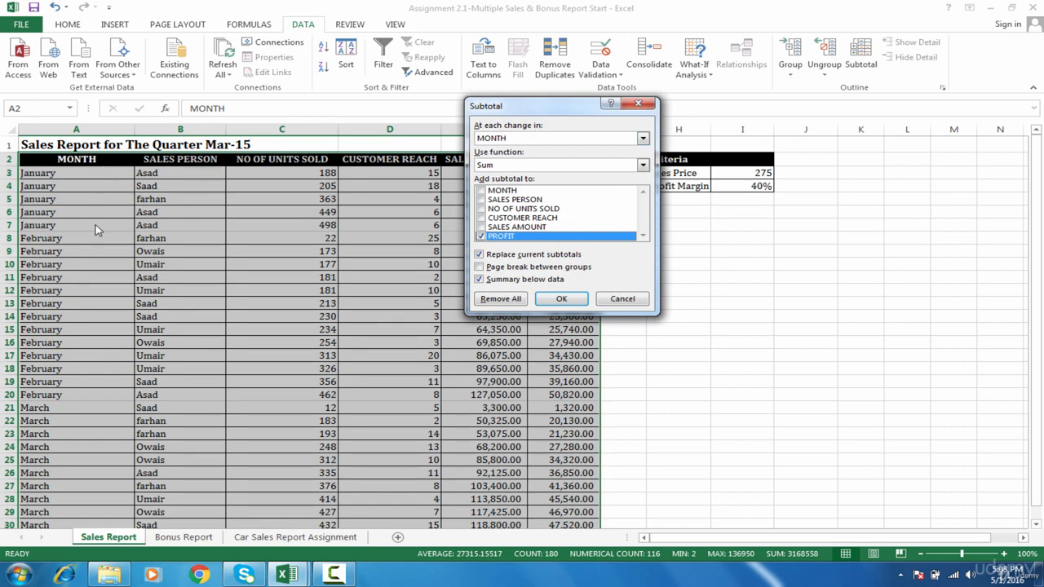
pyautogui.click(517, 166)
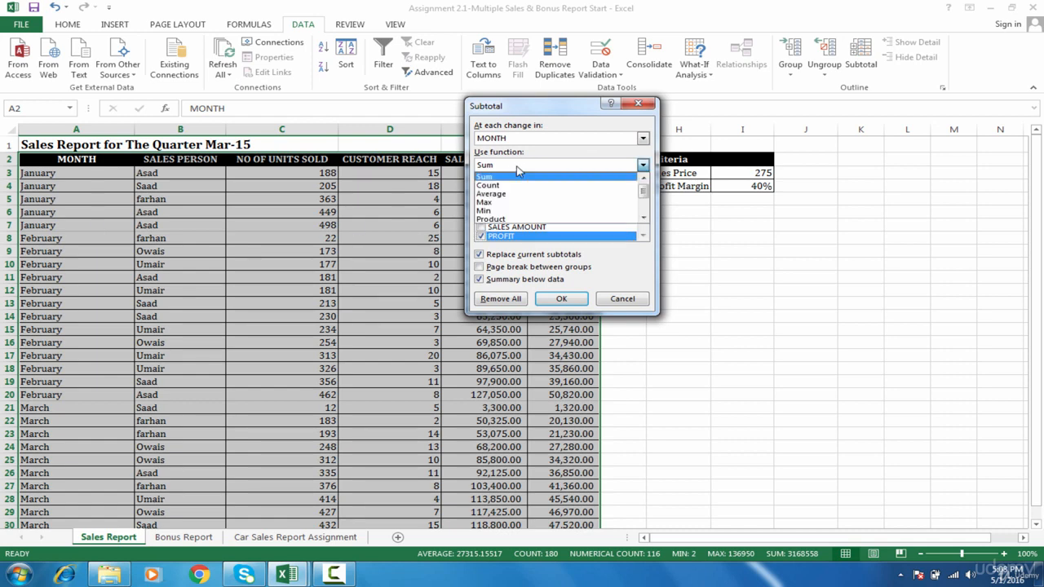
pyautogui.click(643, 219)
pyautogui.click(644, 218)
pyautogui.moveTo(645, 202); pyautogui.dragTo(646, 187)
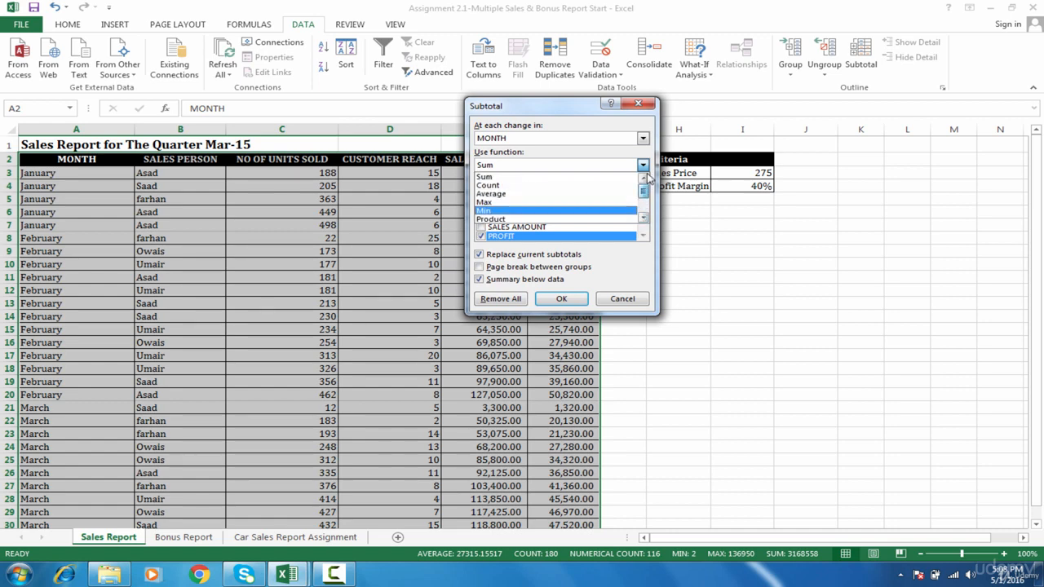
pyautogui.click(587, 178)
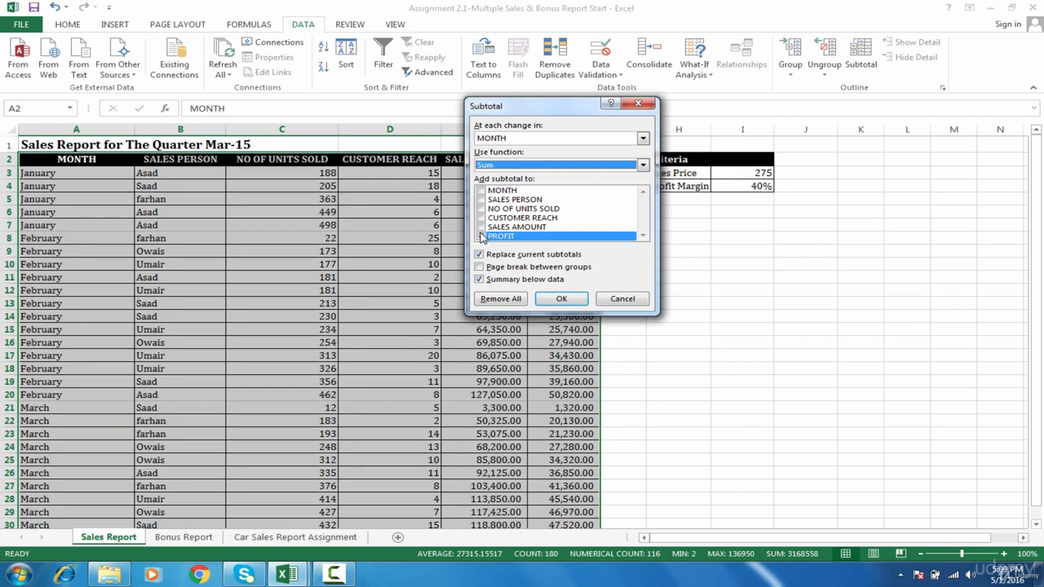
# Include NO OF UNITS SOLD, CUSTOMER REACH, SALES AMOUNT and PROFIT in the subtotals and apply them.
pyautogui.click(481, 235)
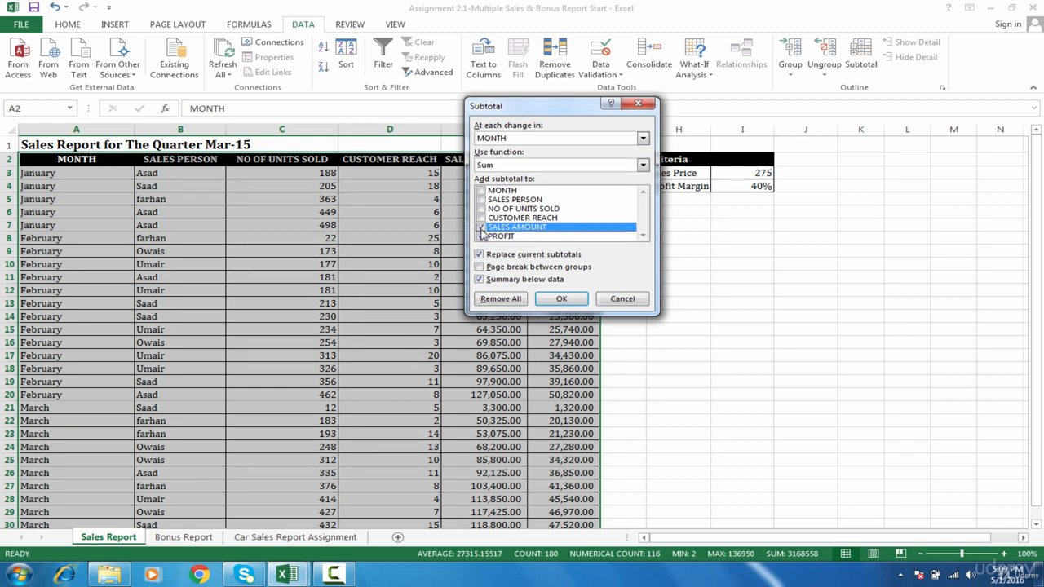
pyautogui.click(482, 218)
pyautogui.click(482, 209)
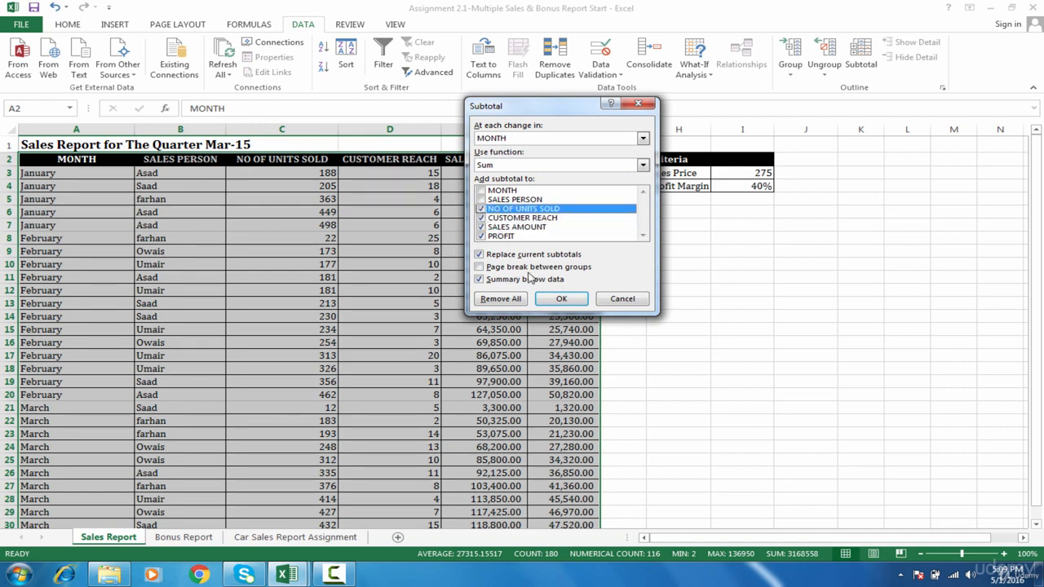
pyautogui.click(561, 298)
pyautogui.click(284, 345)
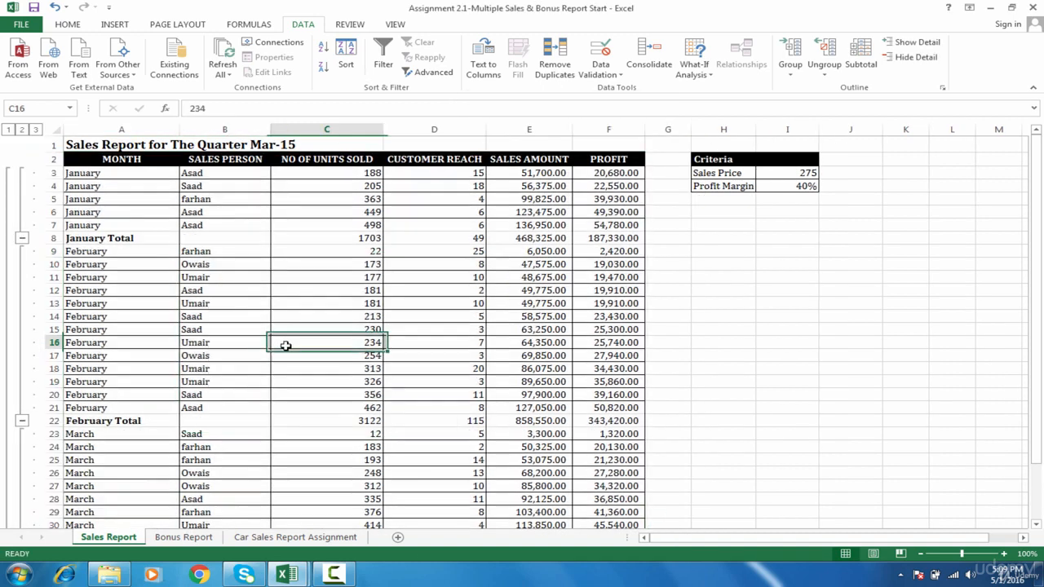
# Examine the January, March and Grand Total rows and the SUBTOTAL formulas in the units sold column.
pyautogui.click(107, 238)
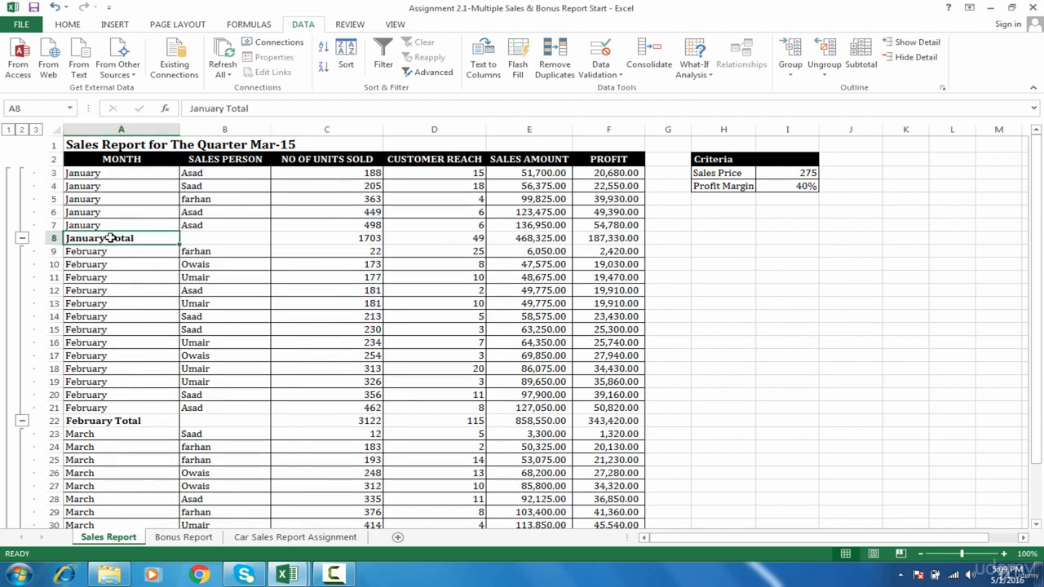
pyautogui.click(377, 239)
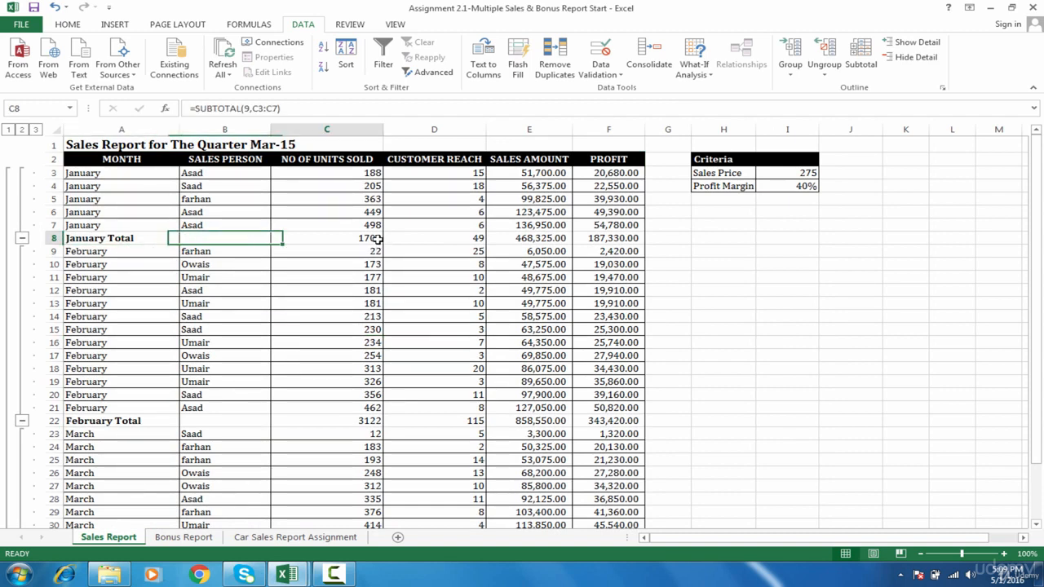
pyautogui.click(131, 432)
pyautogui.moveTo(1041, 263); pyautogui.dragTo(1041, 318)
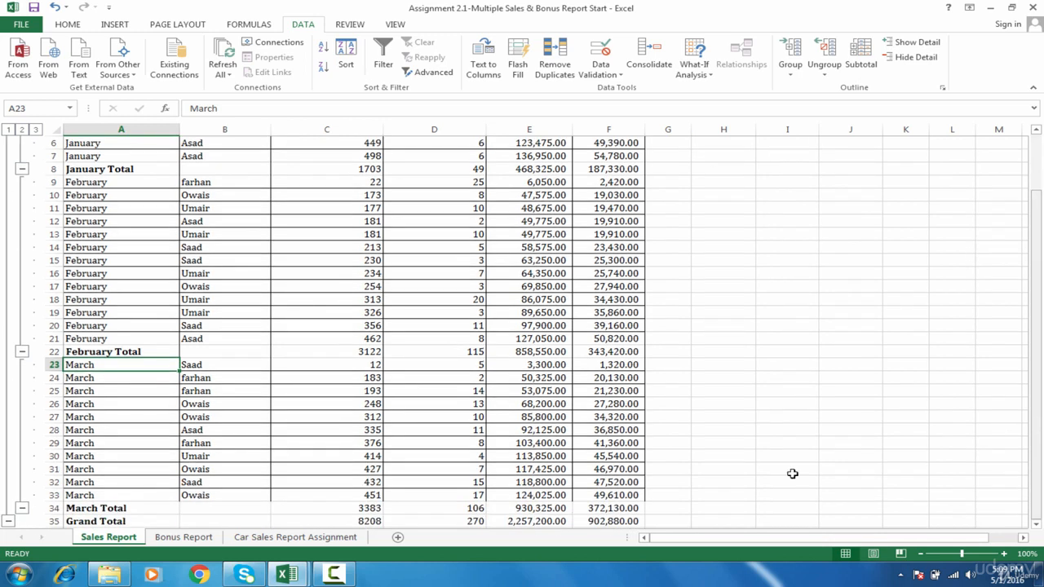
pyautogui.click(118, 508)
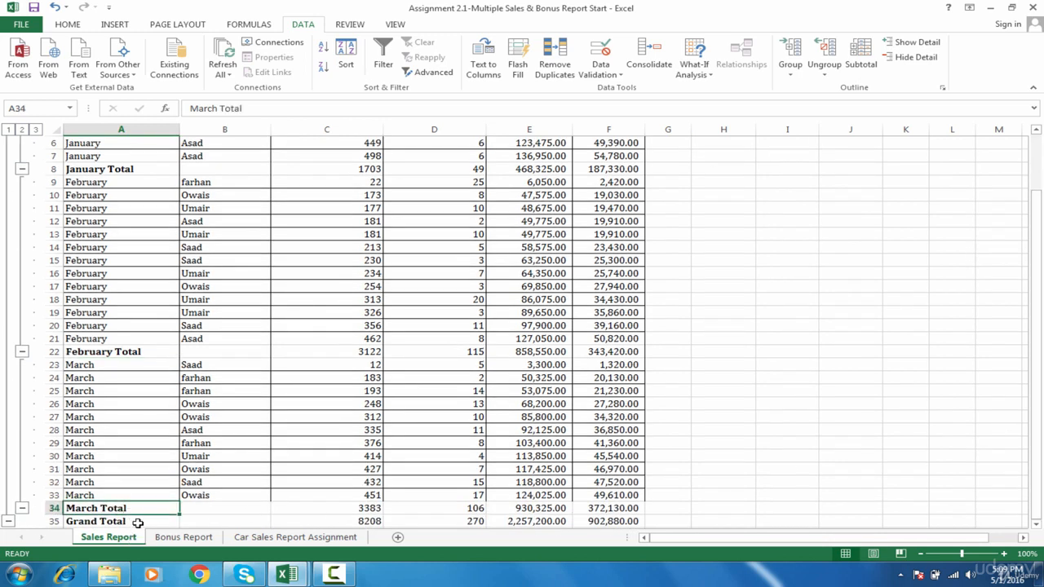
pyautogui.click(133, 522)
pyautogui.click(350, 521)
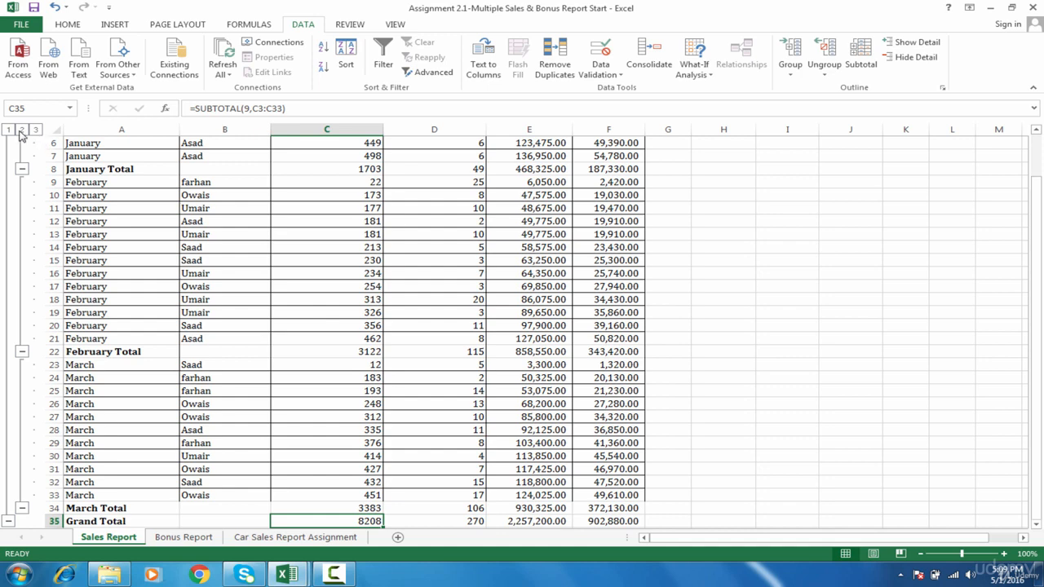
# Collapse the outline to the level 2 monthly totals and expand it back to the full level 3 details.
pyautogui.click(22, 130)
pyautogui.click(7, 130)
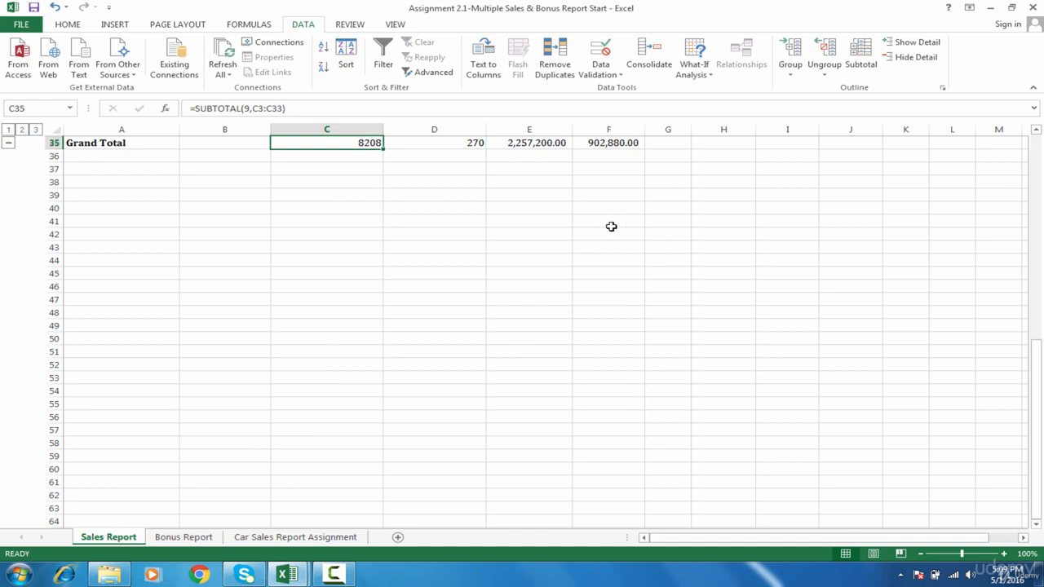
pyautogui.moveTo(1036, 504); pyautogui.dragTo(1036, 196)
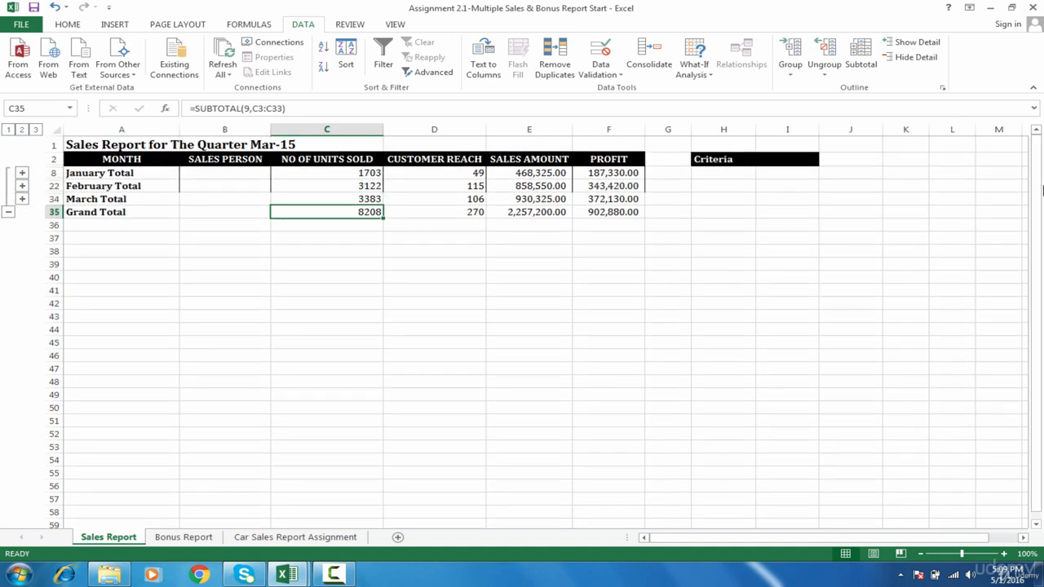
pyautogui.click(36, 131)
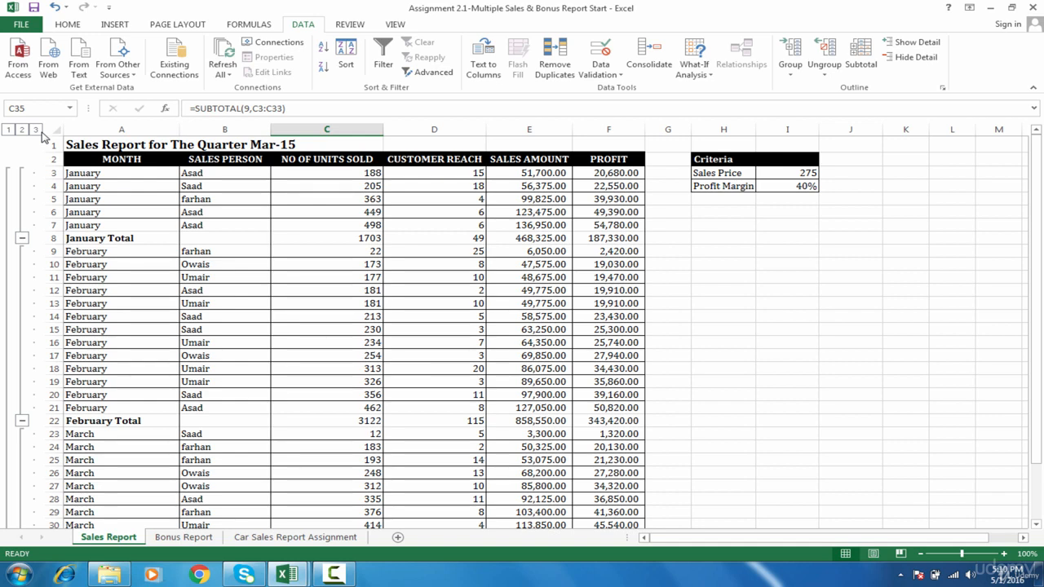
pyautogui.click(140, 239)
pyautogui.click(333, 574)
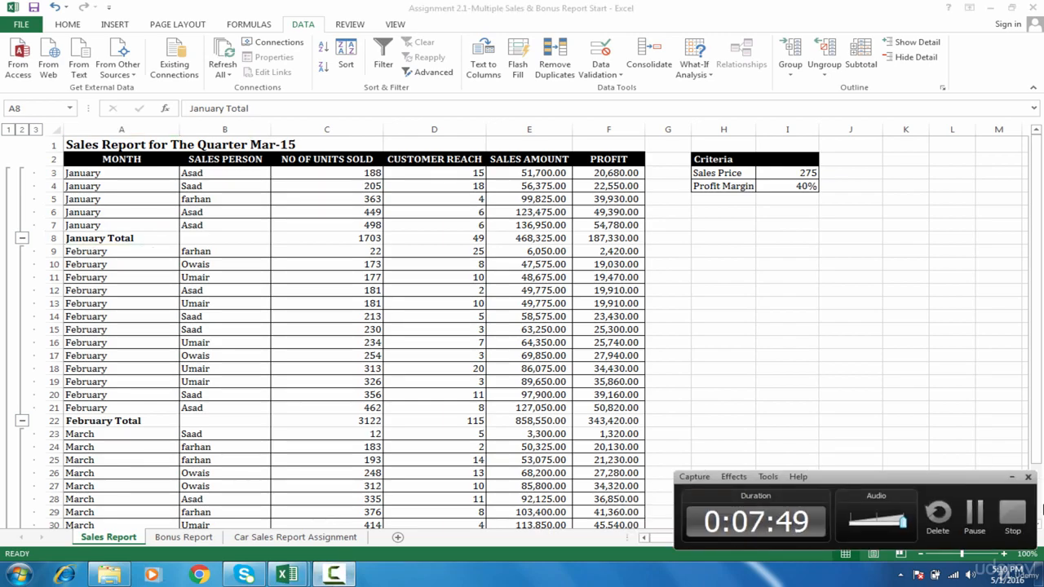